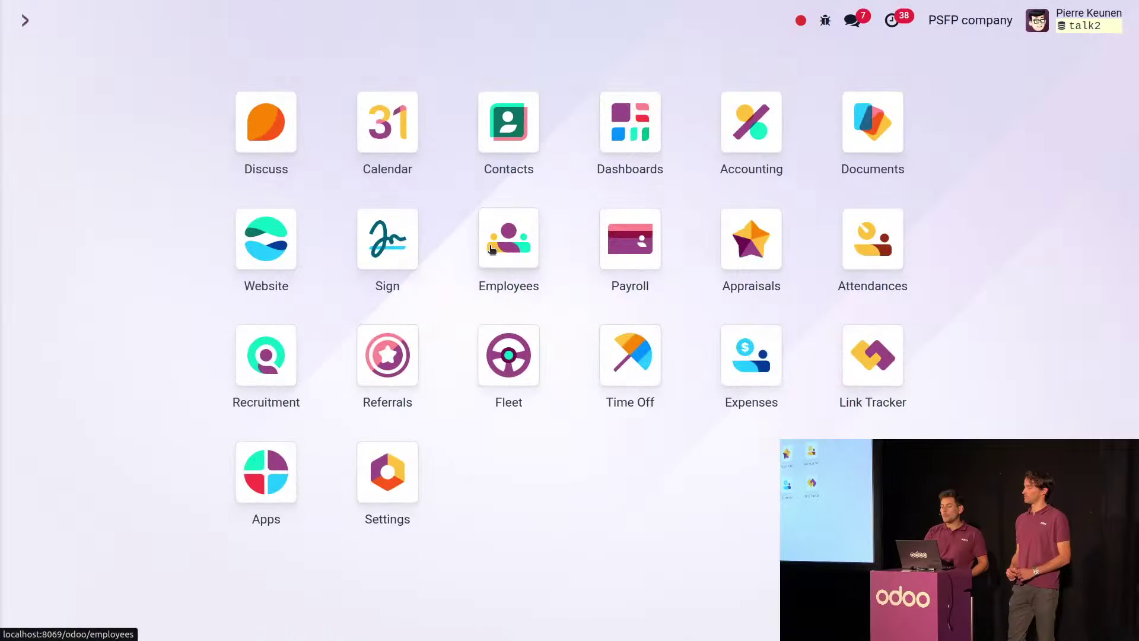
- Open the first listed employee's record in Employees and view their current contract
left_click(375, 237)
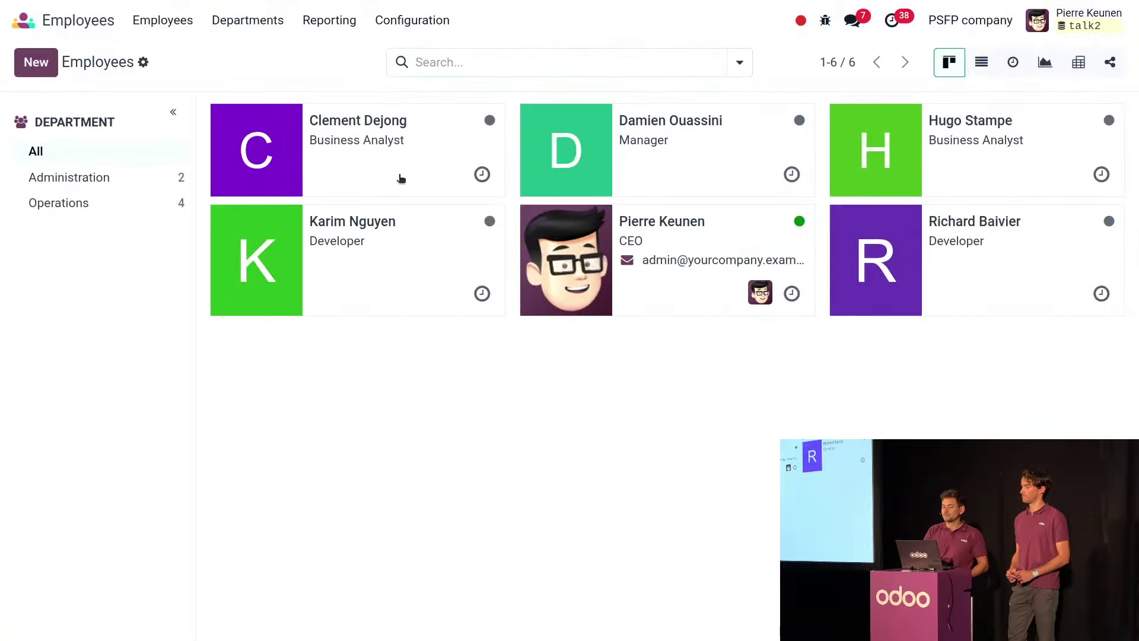
left_click(401, 175)
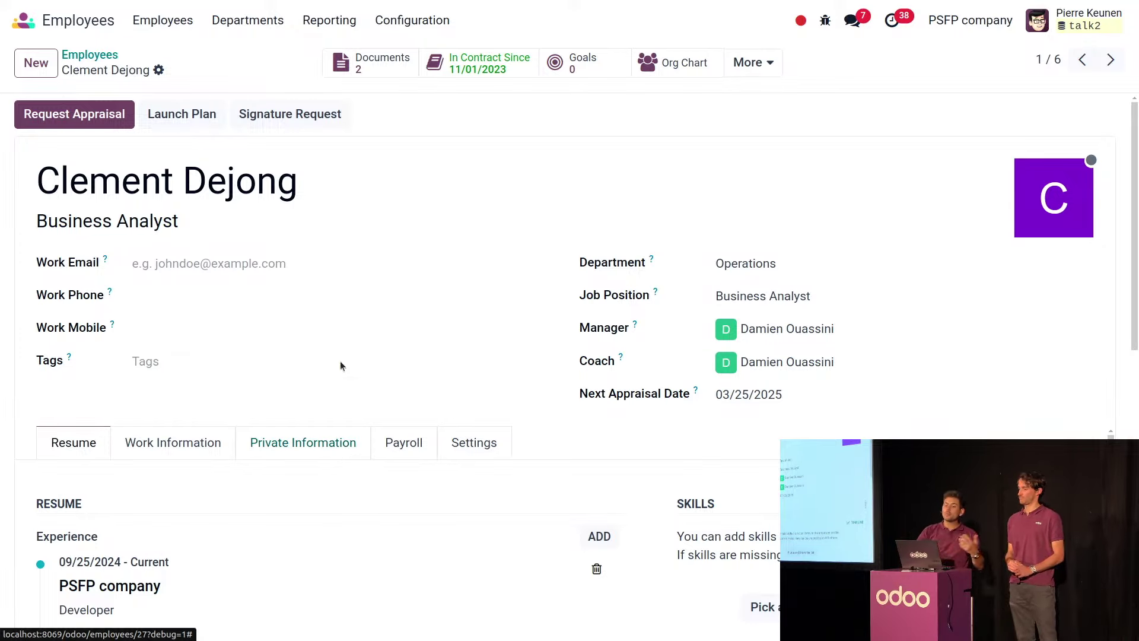
left_click(464, 68)
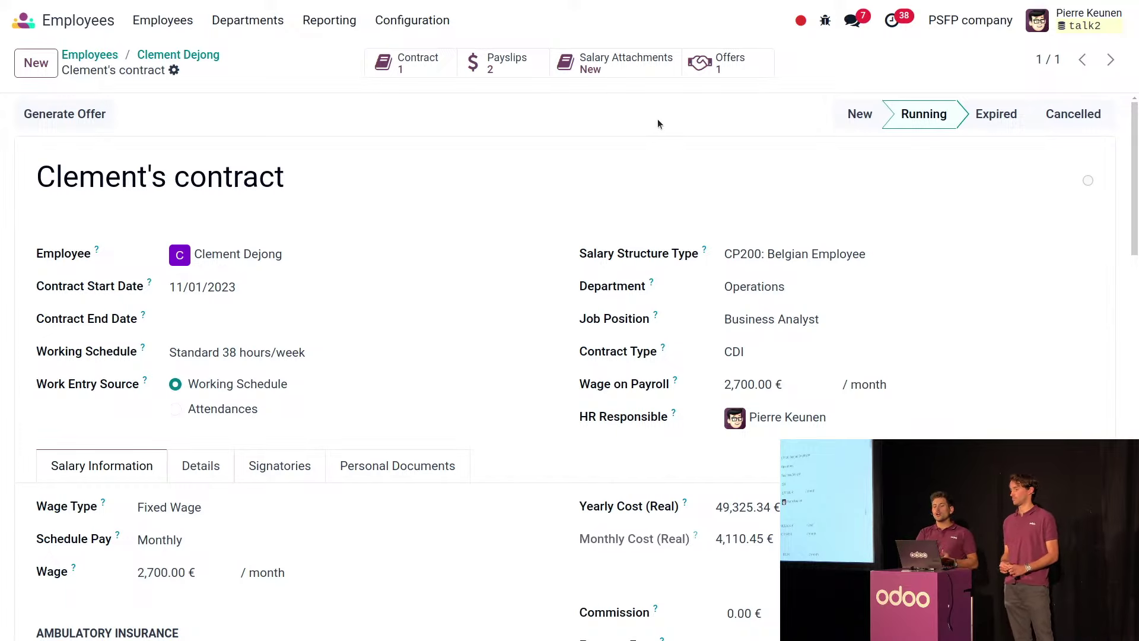
- Find the payroll payslip batches and view the draft journal entry of the 07/01/2024 to 07/31/2024 batch
left_click(24, 20)
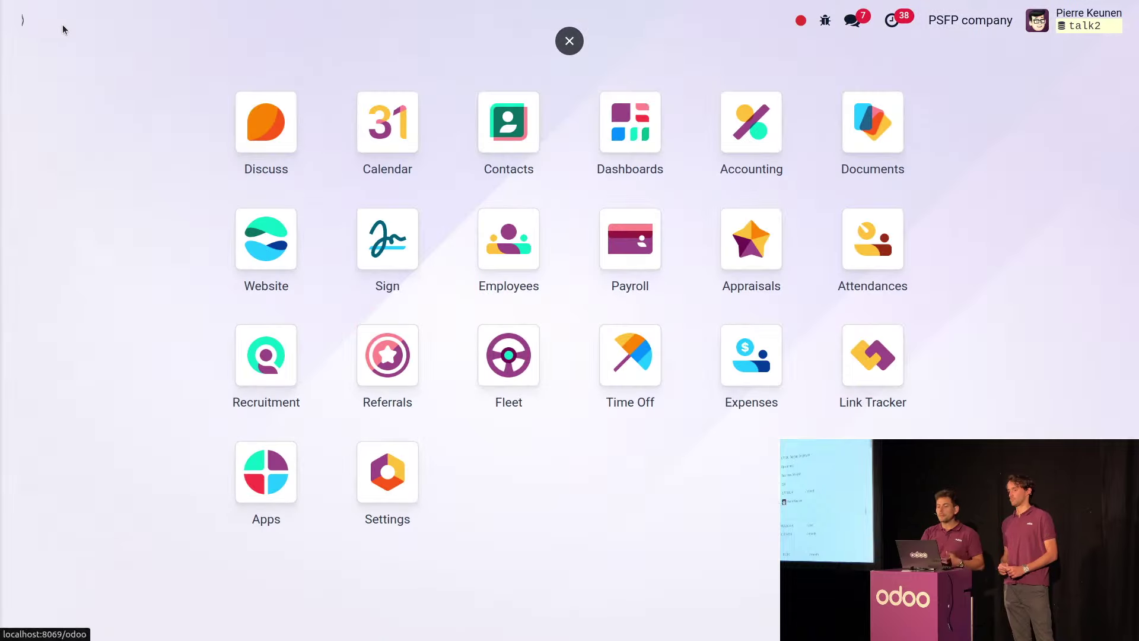
type("batc")
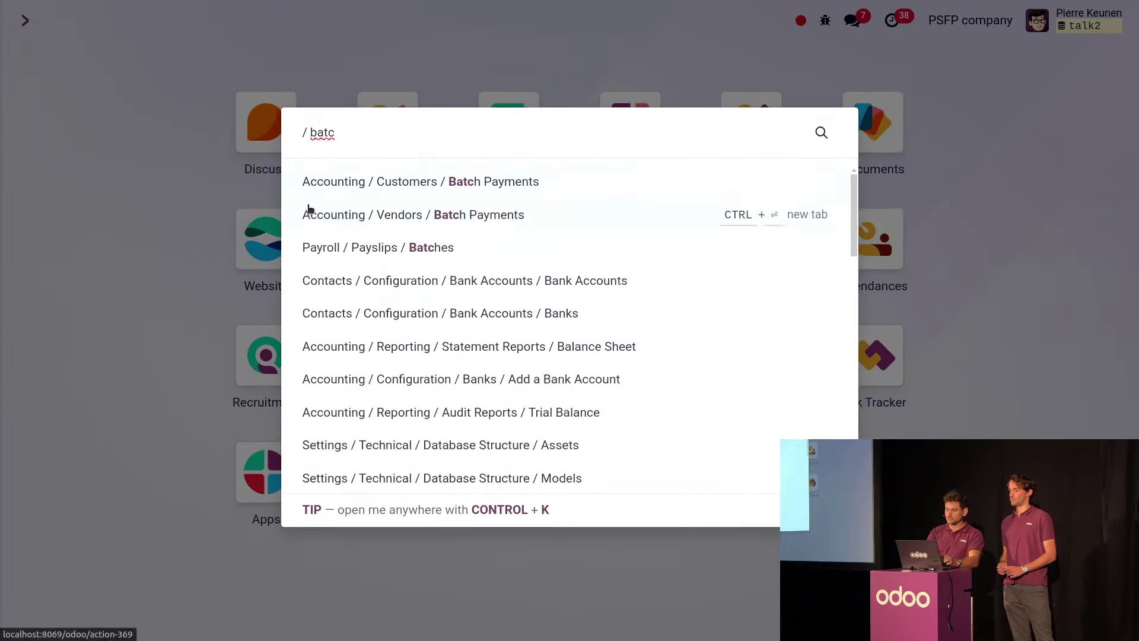
left_click(319, 249)
left_click(313, 173)
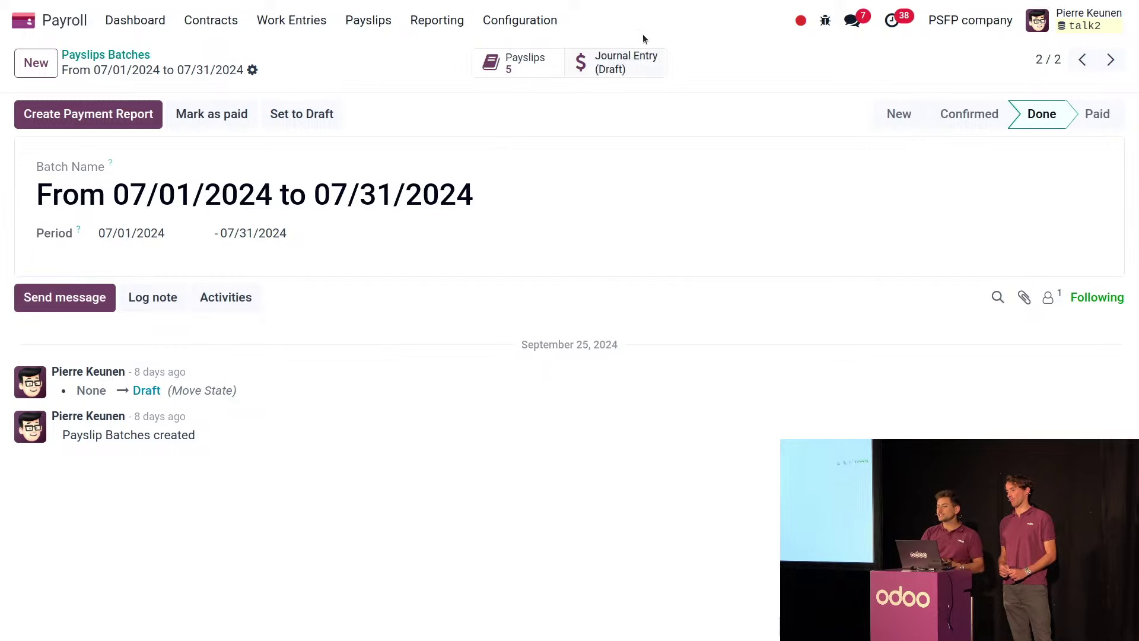
left_click(624, 65)
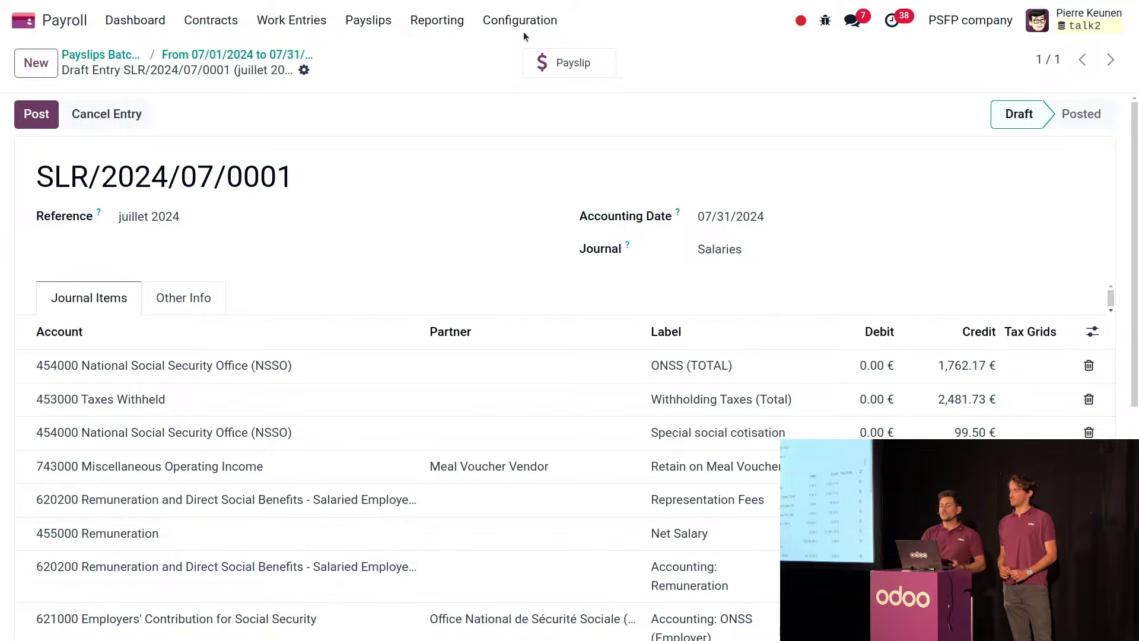
left_click(252, 54)
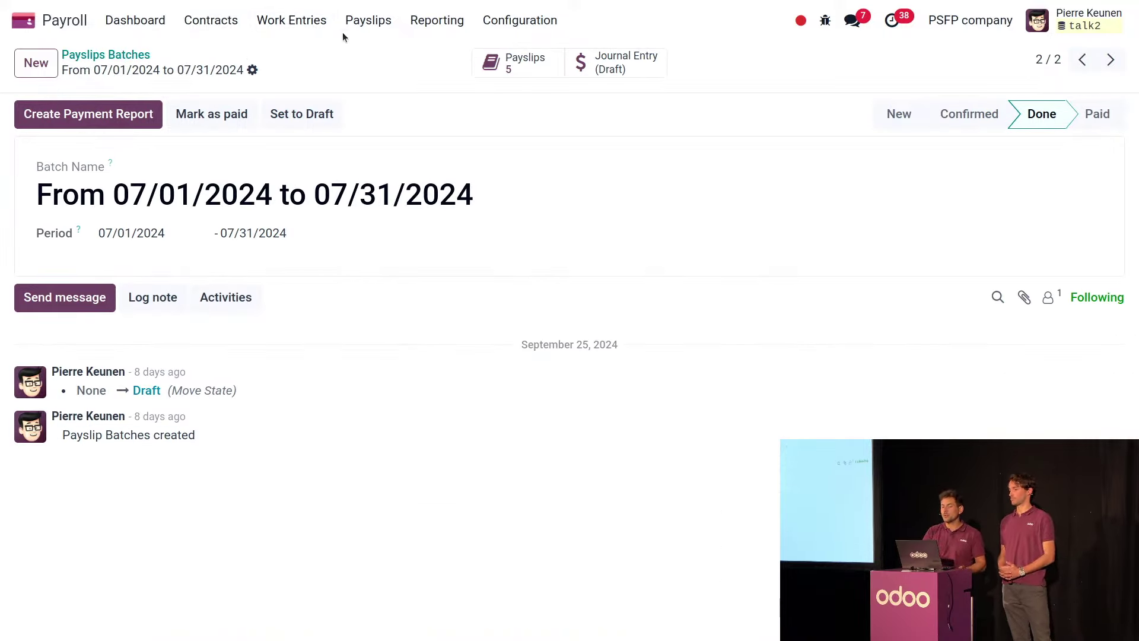
- Generate payslips from the November 2024 work entries, with the Conflicting filter removed
left_click(375, 13)
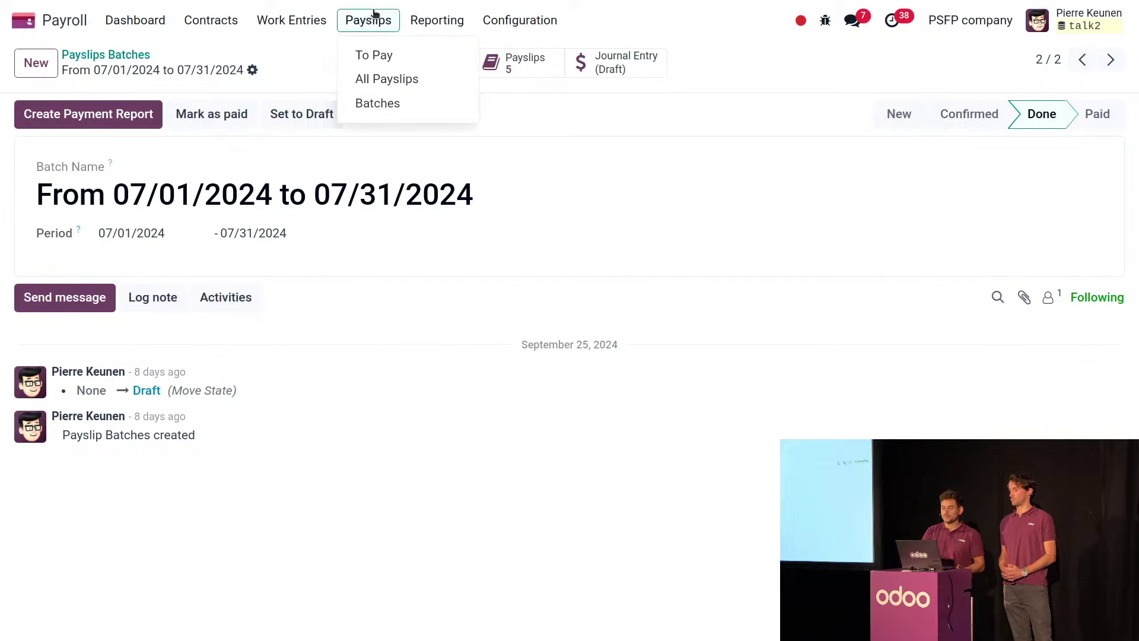
mouse_move(291, 20)
left_click(325, 55)
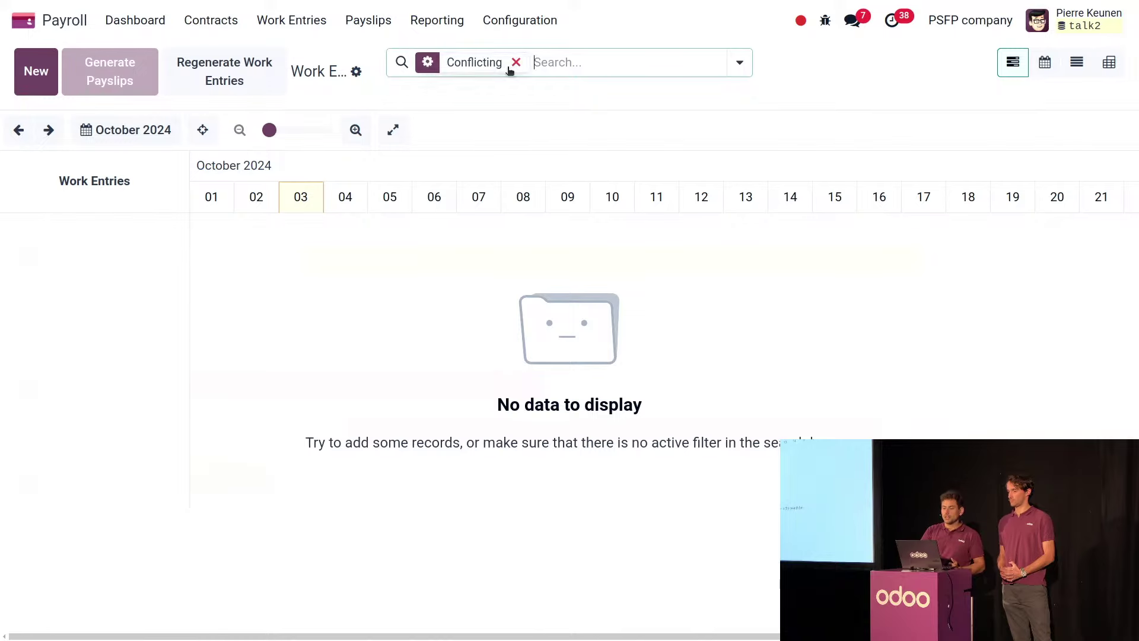
left_click(512, 65)
left_click(509, 65)
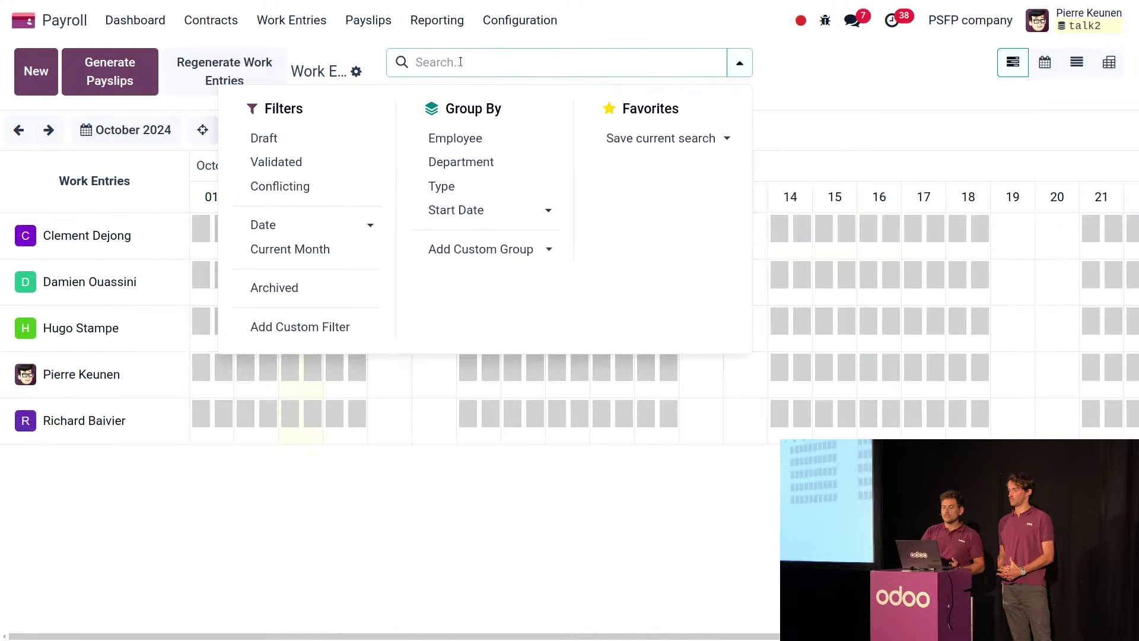
left_click(49, 130)
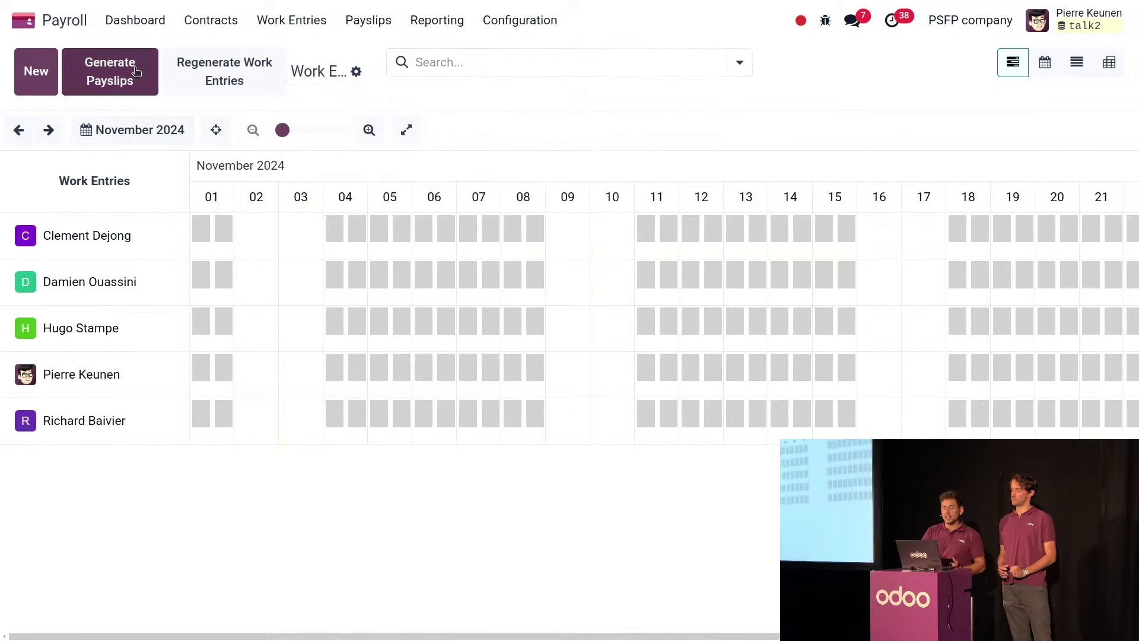
left_click(117, 76)
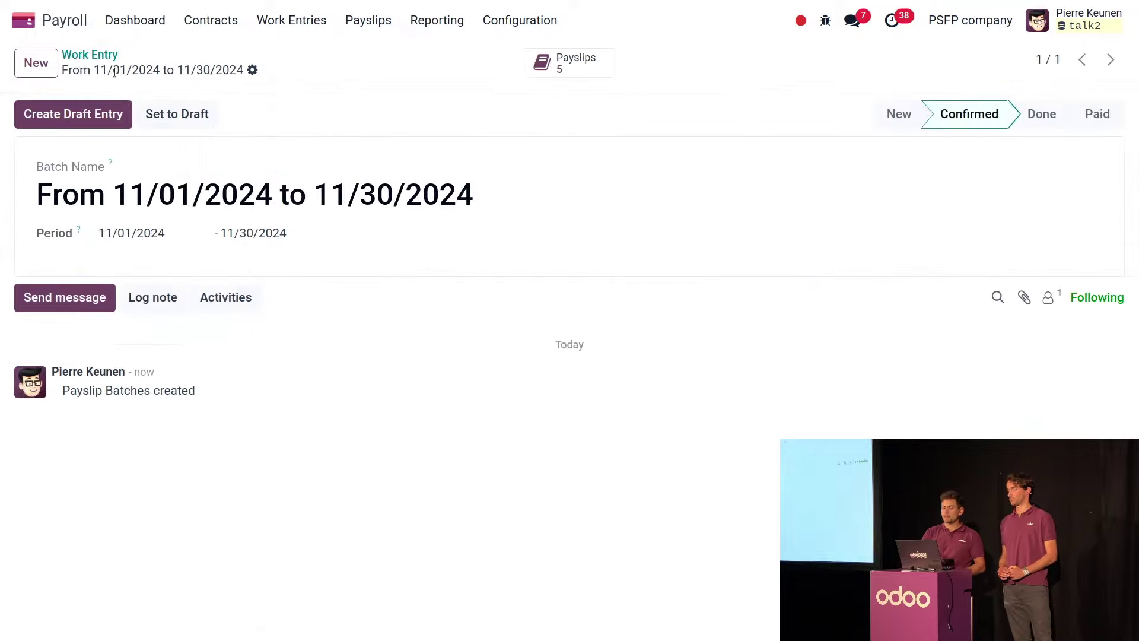
- Open the first payslip of the new November batch and review its worked days
left_click(609, 73)
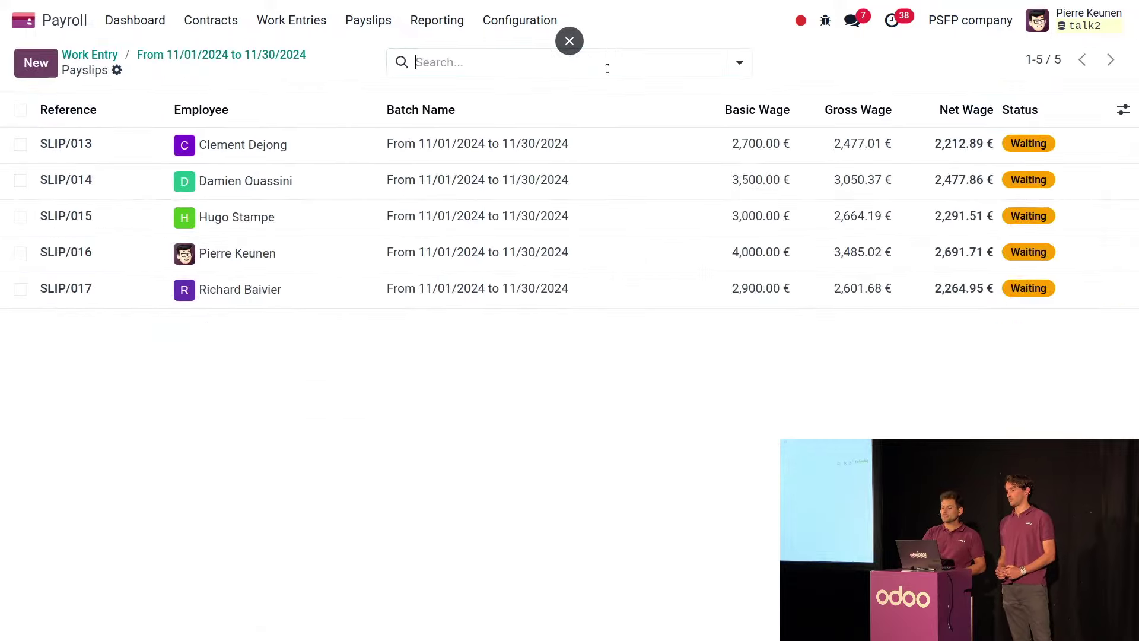
left_click(721, 158)
scroll(773, 328, "down", 3)
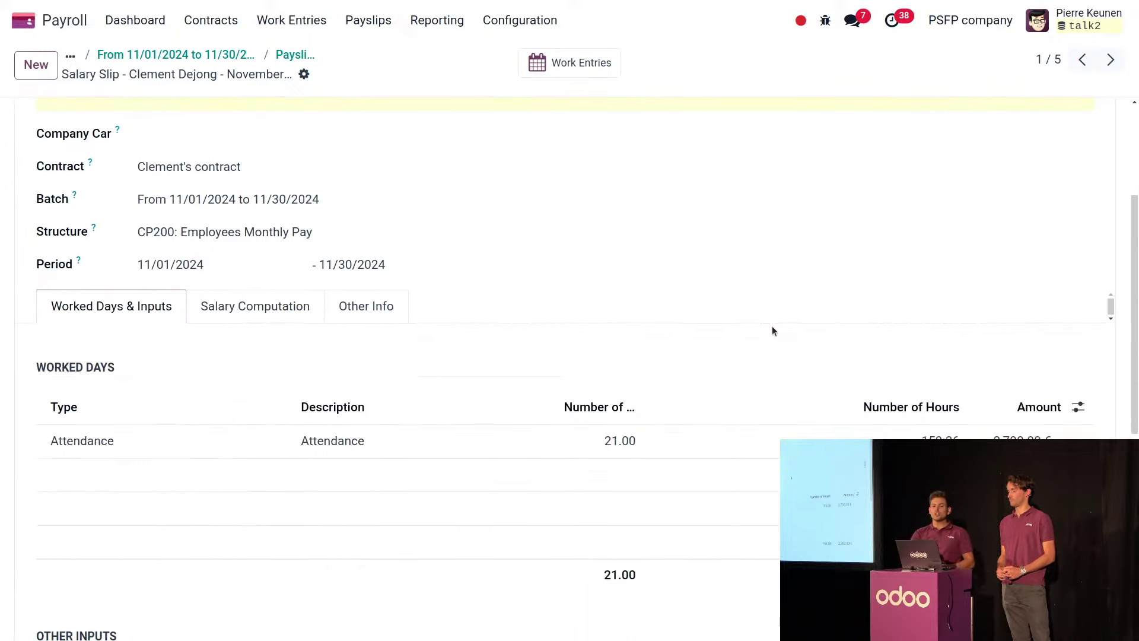
- Enable Year to Date Computation on the CP200: Employees Monthly Pay salary structure and save it
left_click(520, 21)
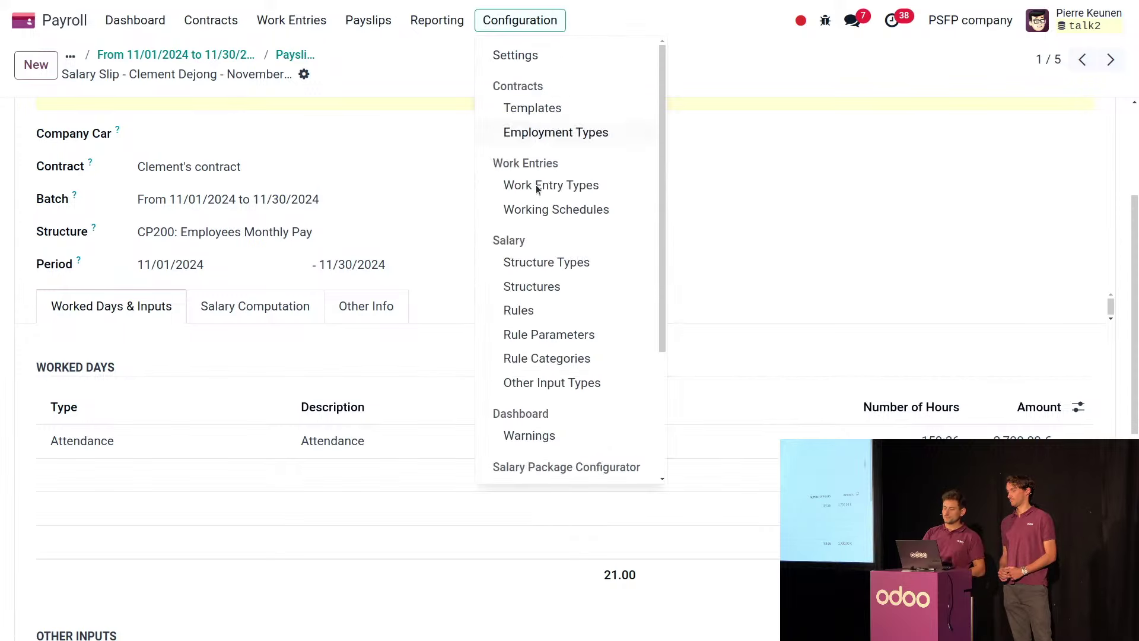
left_click(545, 290)
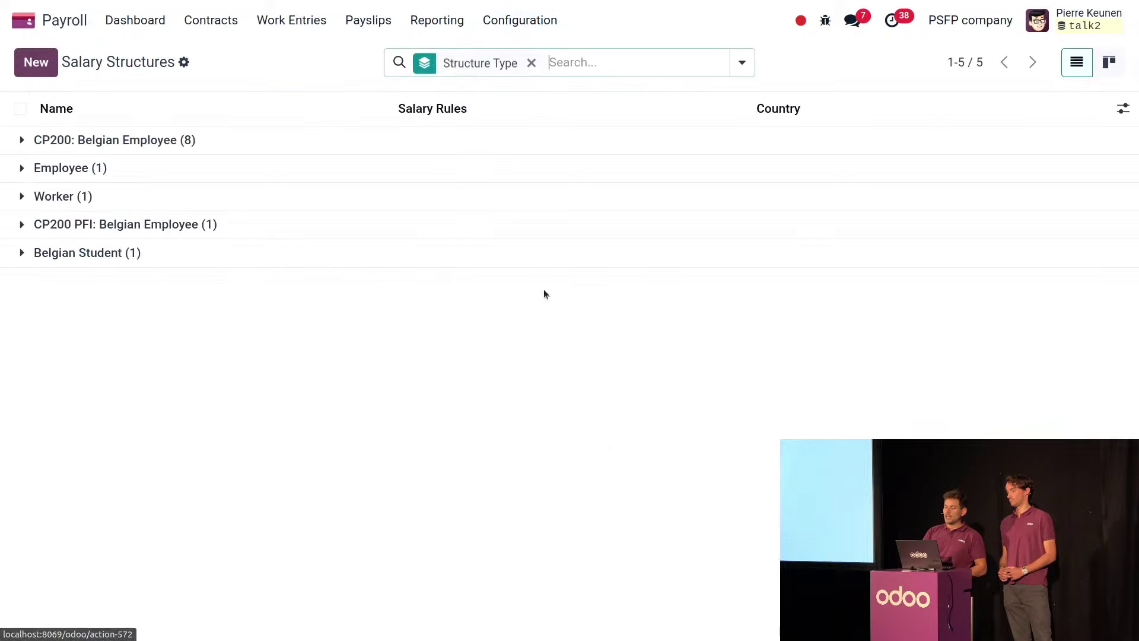
left_click(290, 141)
left_click(284, 161)
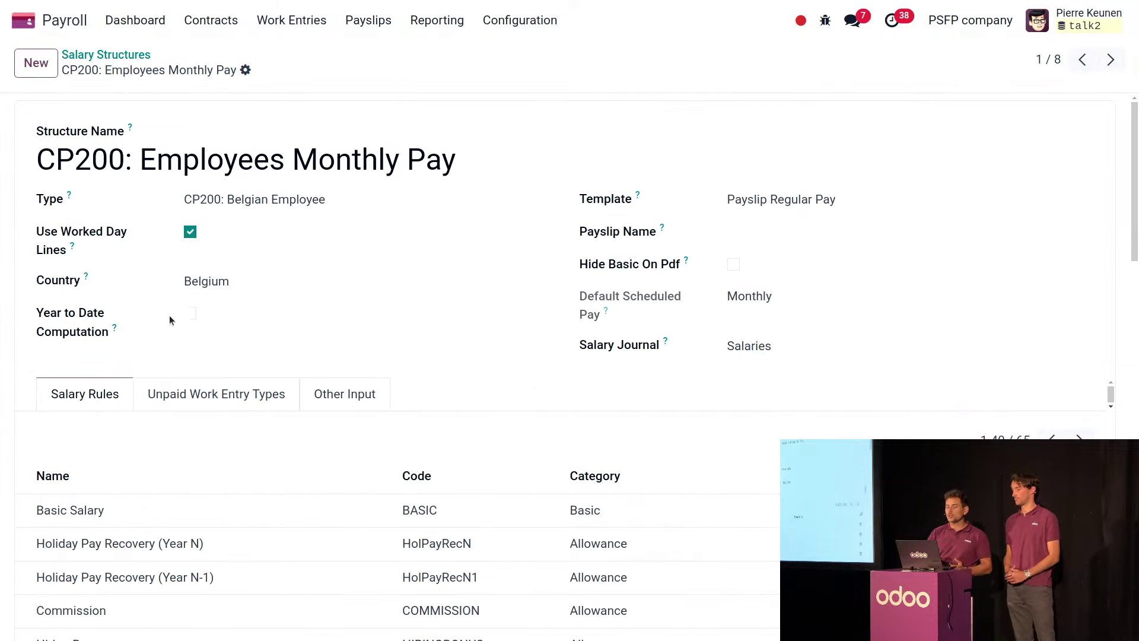
left_click(190, 314)
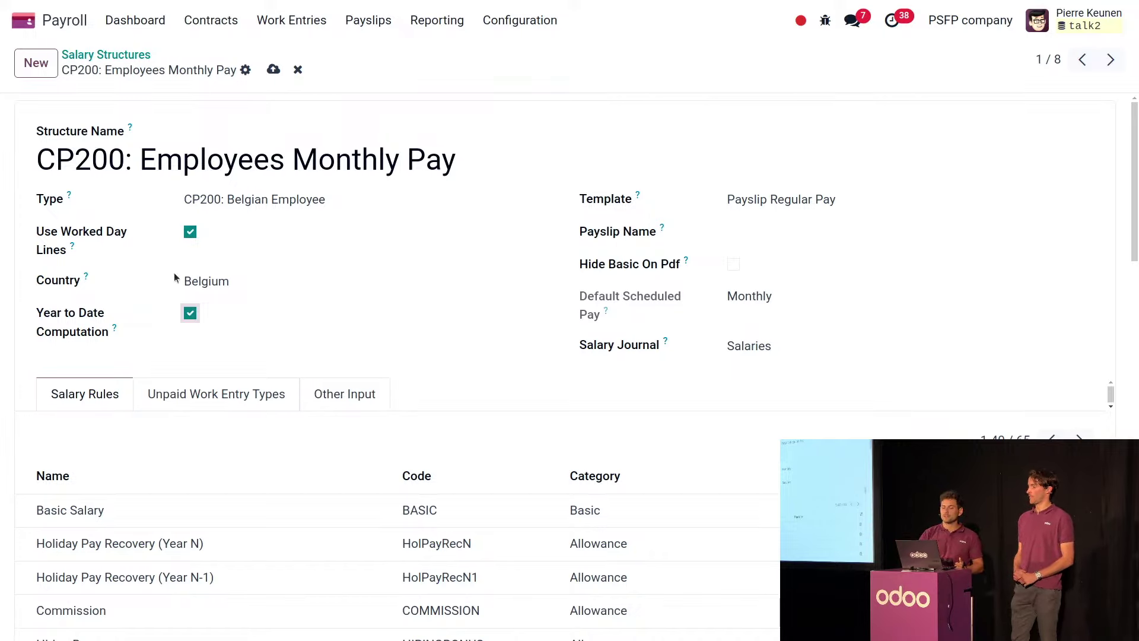
left_click(273, 71)
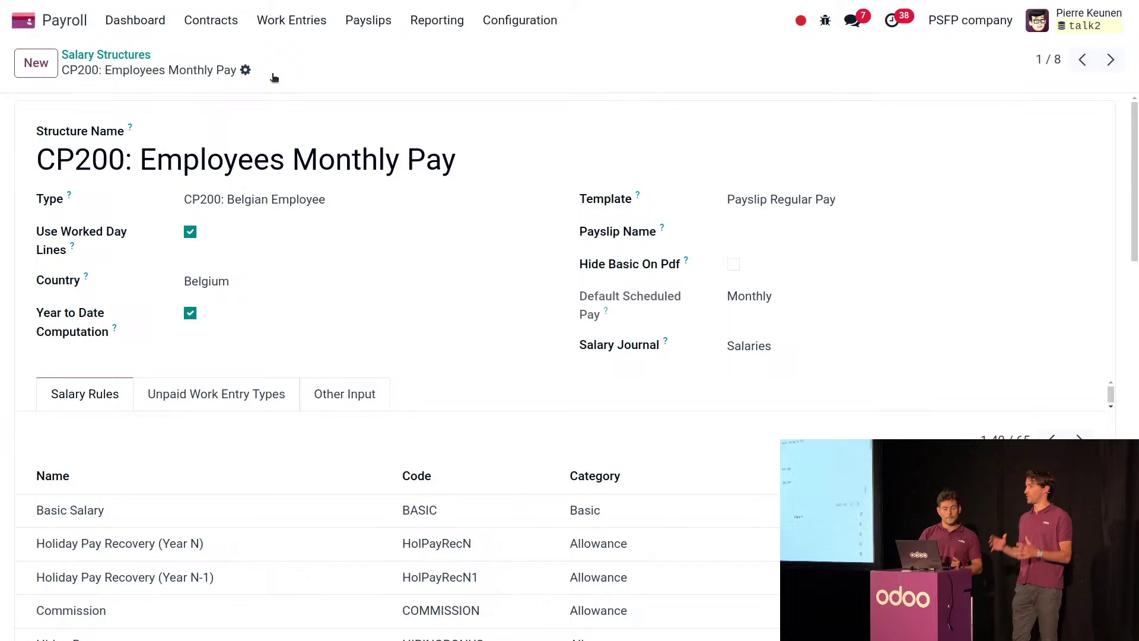
- Look through the unfiltered work entries for November and December 2024, ending on November
left_click(283, 29)
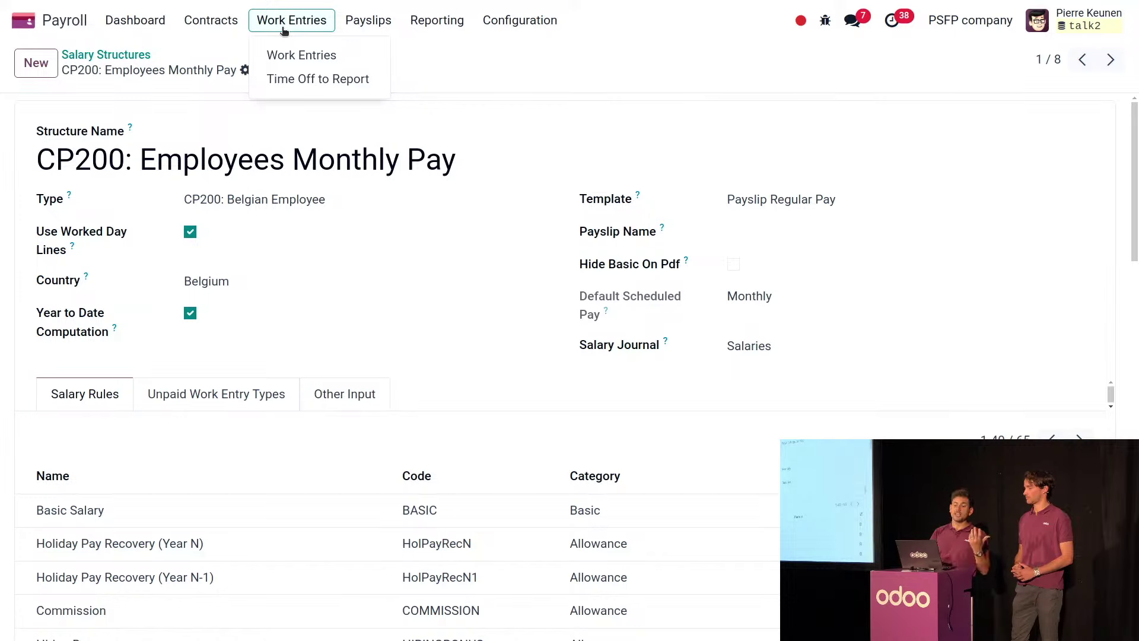
left_click(298, 63)
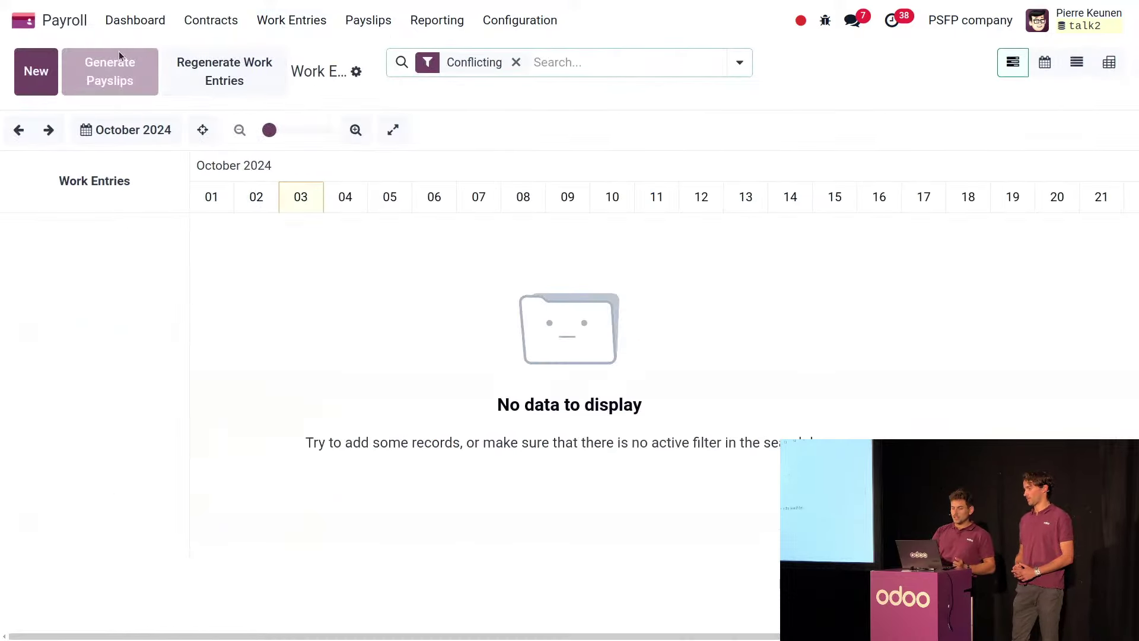
left_click(516, 61)
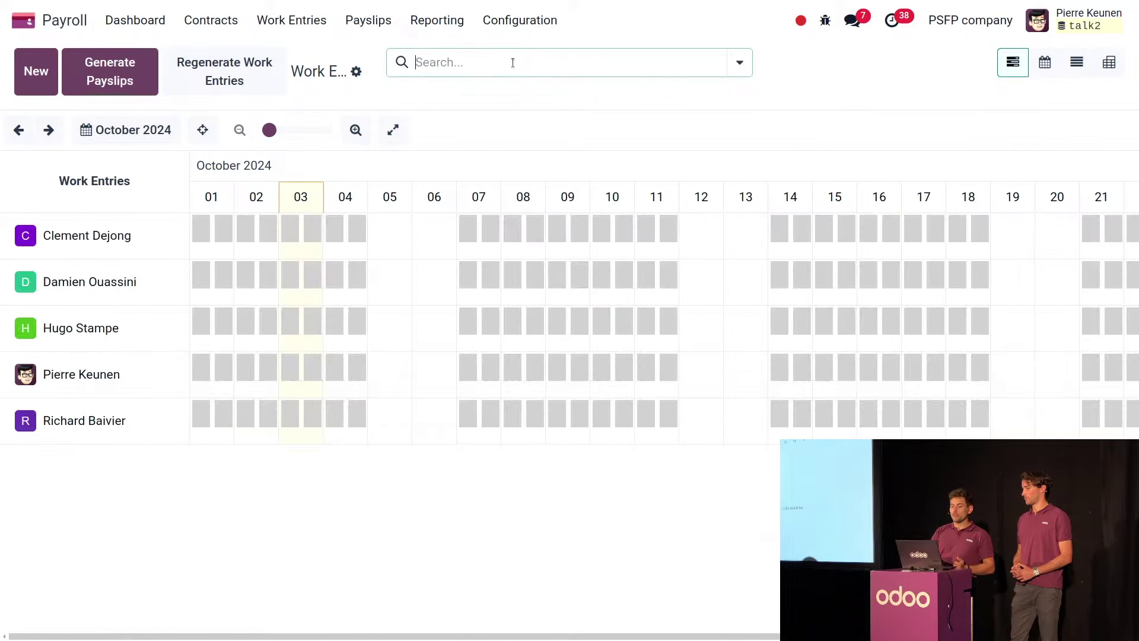
left_click(60, 129)
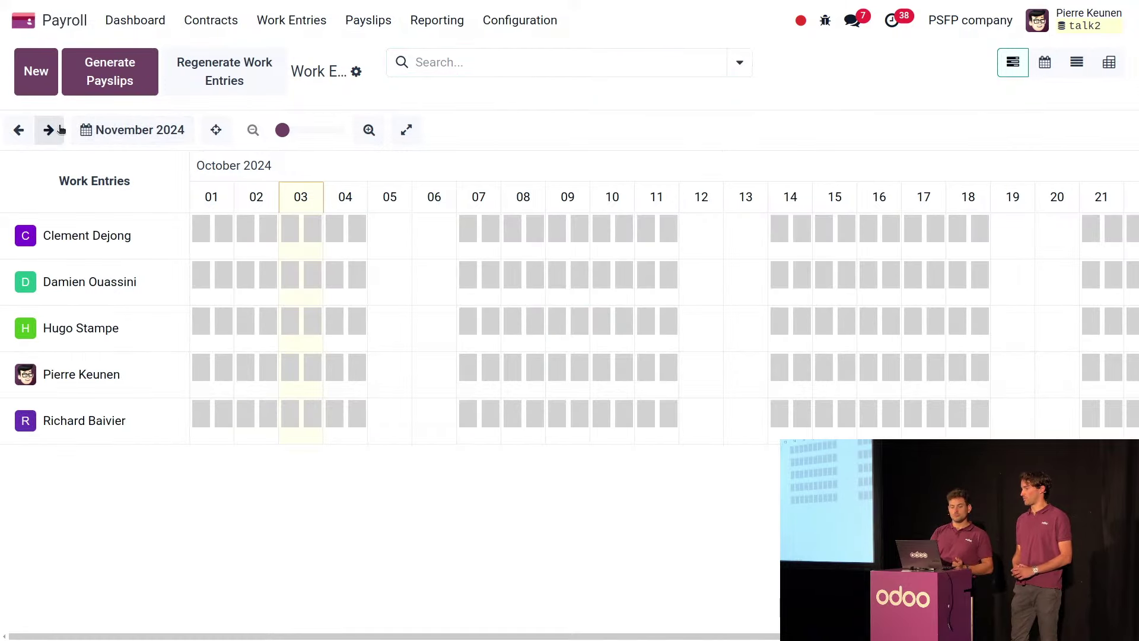
left_click(60, 130)
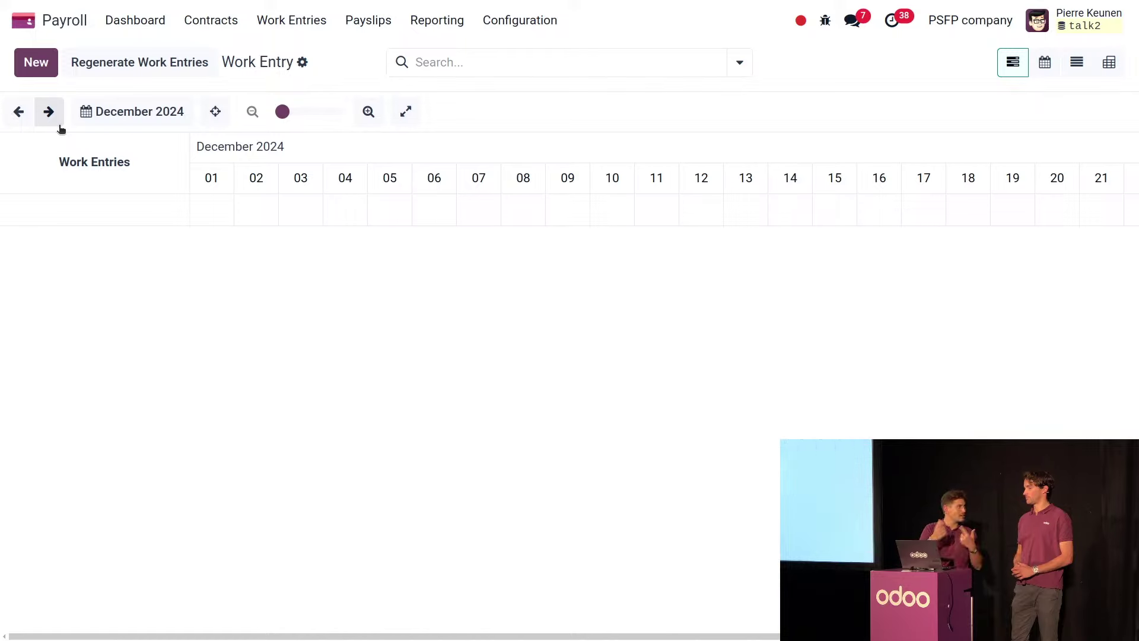
left_click(18, 114)
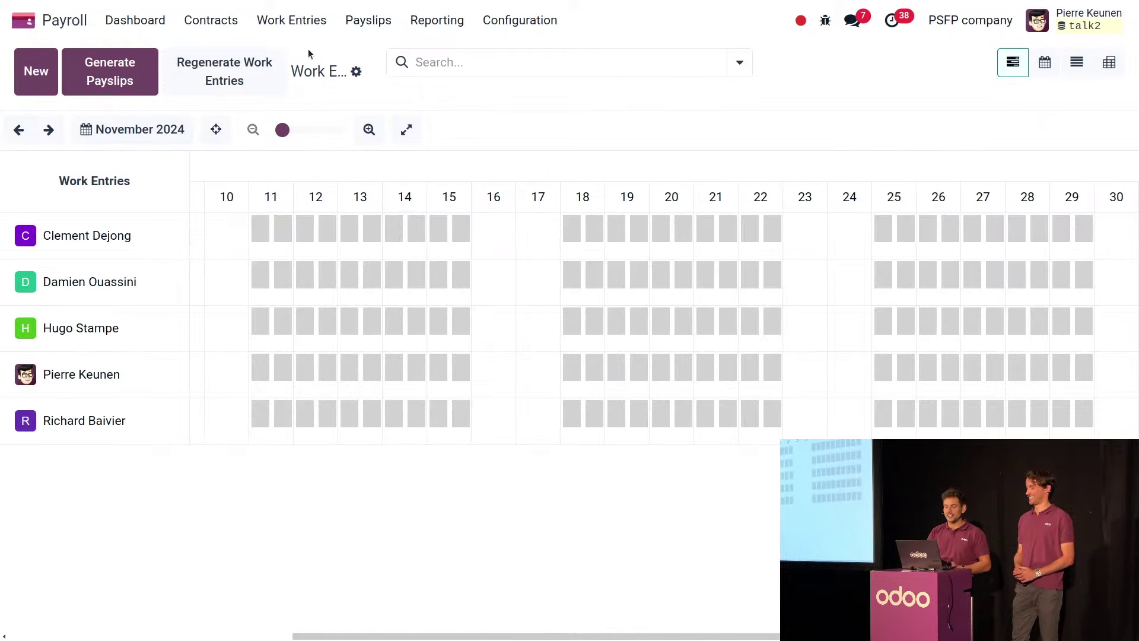
- Open the first payslip in the 11/01/2024 to 11/30/2024 batch and check the YTD columns in its worked days and salary computation
left_click(363, 24)
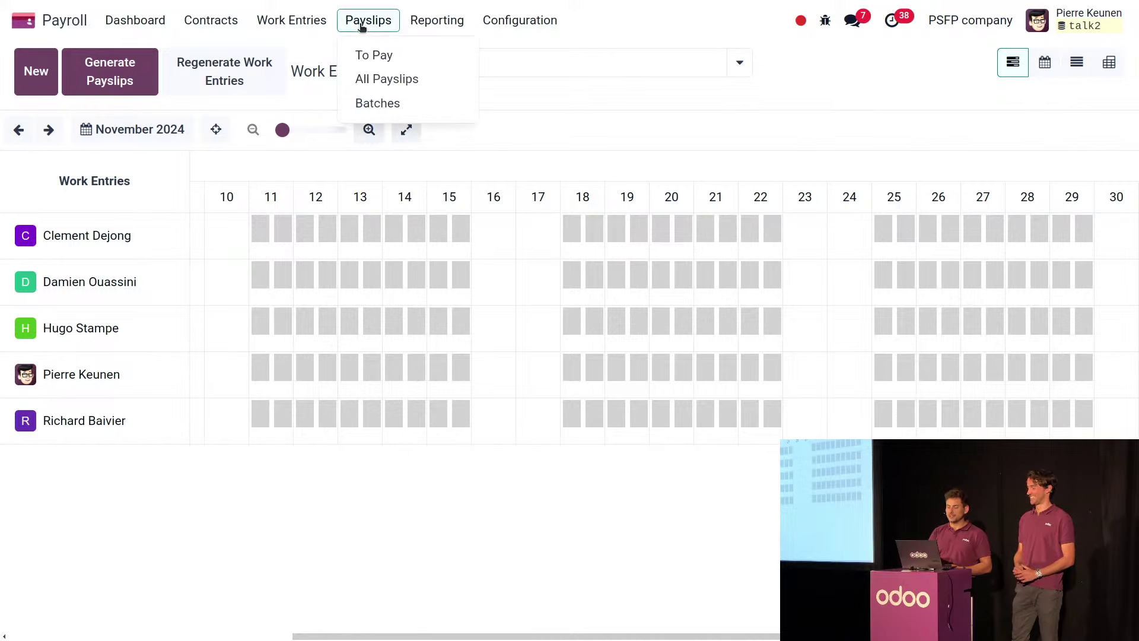
left_click(386, 105)
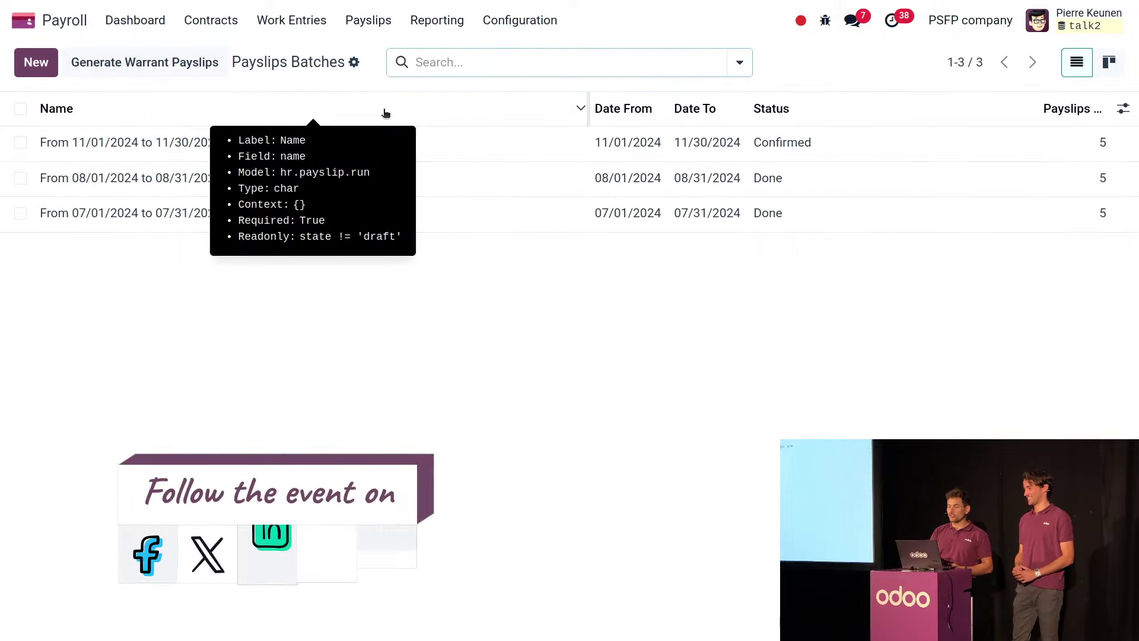
left_click(423, 156)
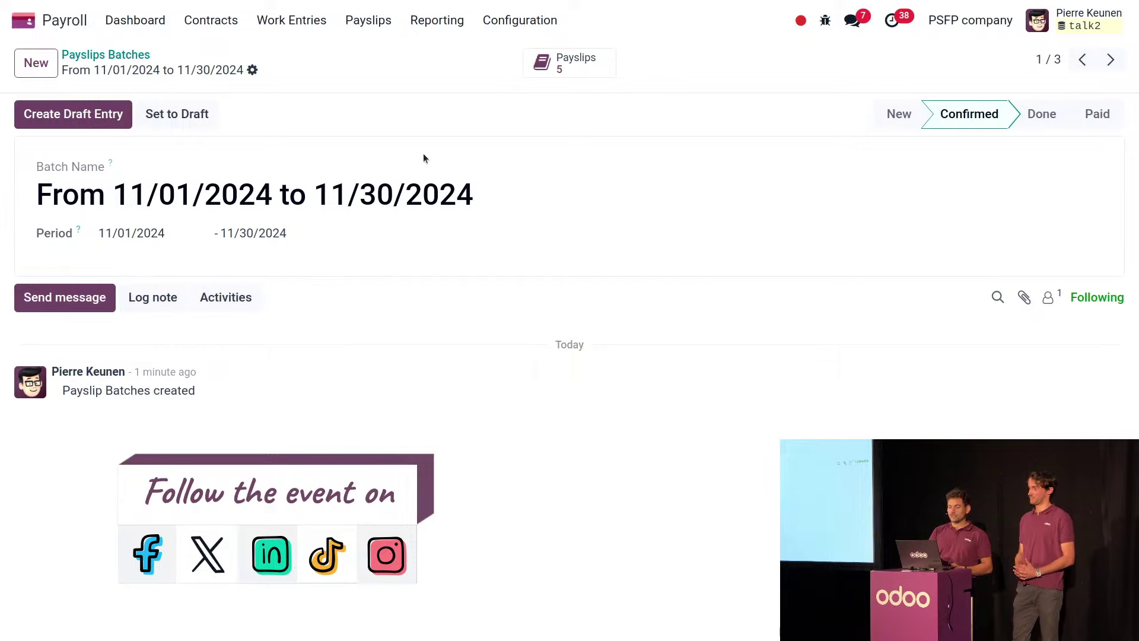
left_click(573, 68)
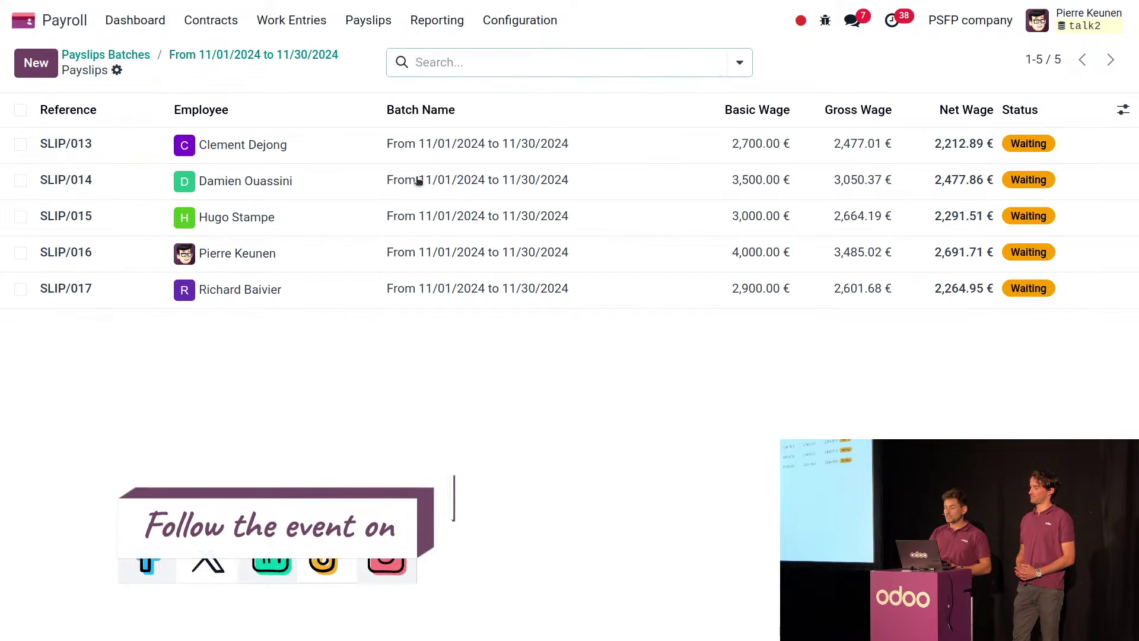
left_click(370, 145)
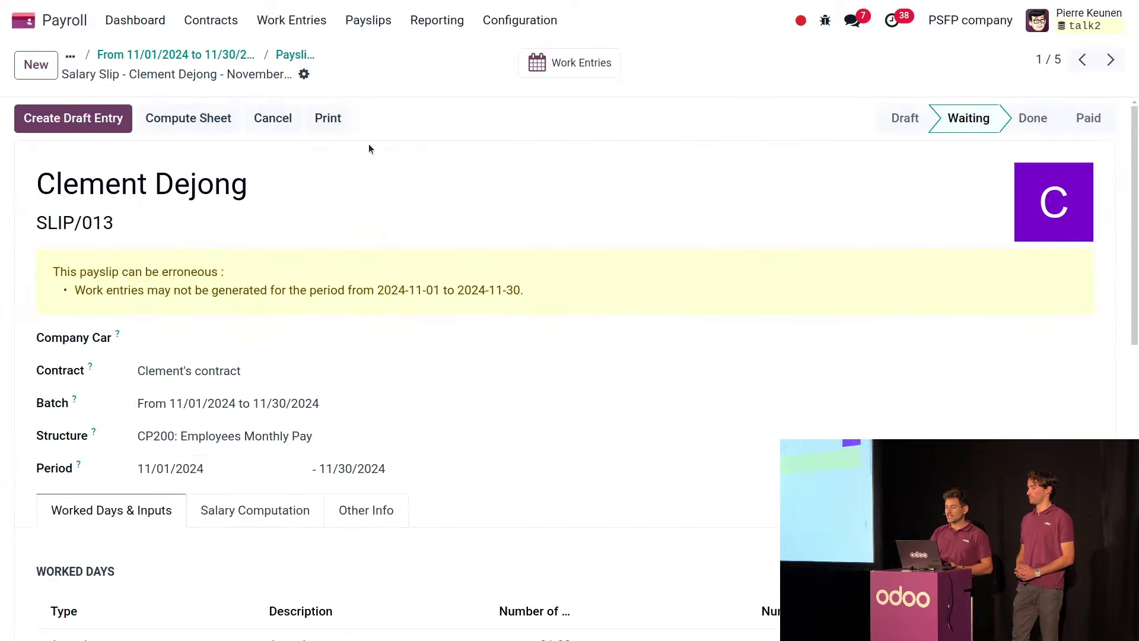
scroll(572, 293, "down", 4)
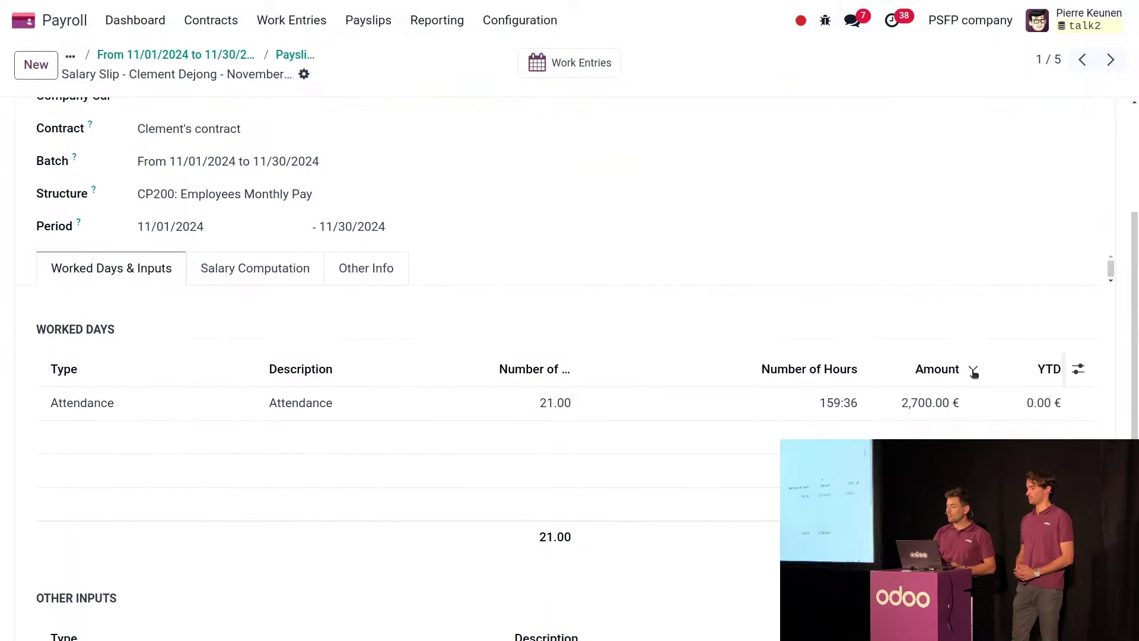
left_click(287, 271)
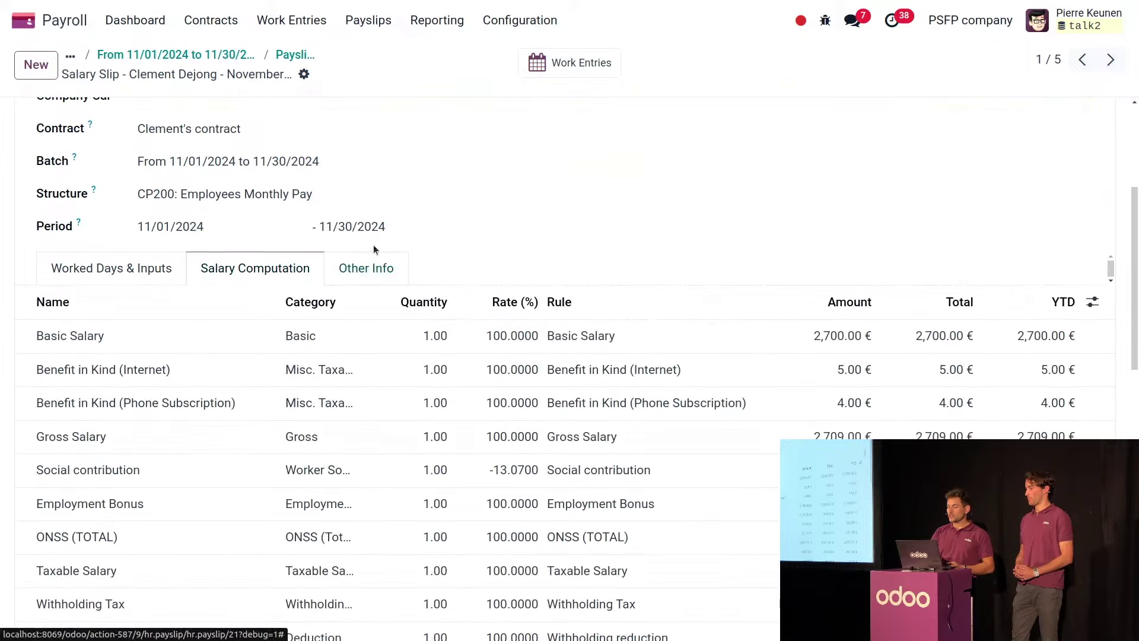
- Recompute the payslip sheet and review the YTD amounts in its salary computation
scroll(378, 350, "up", 4)
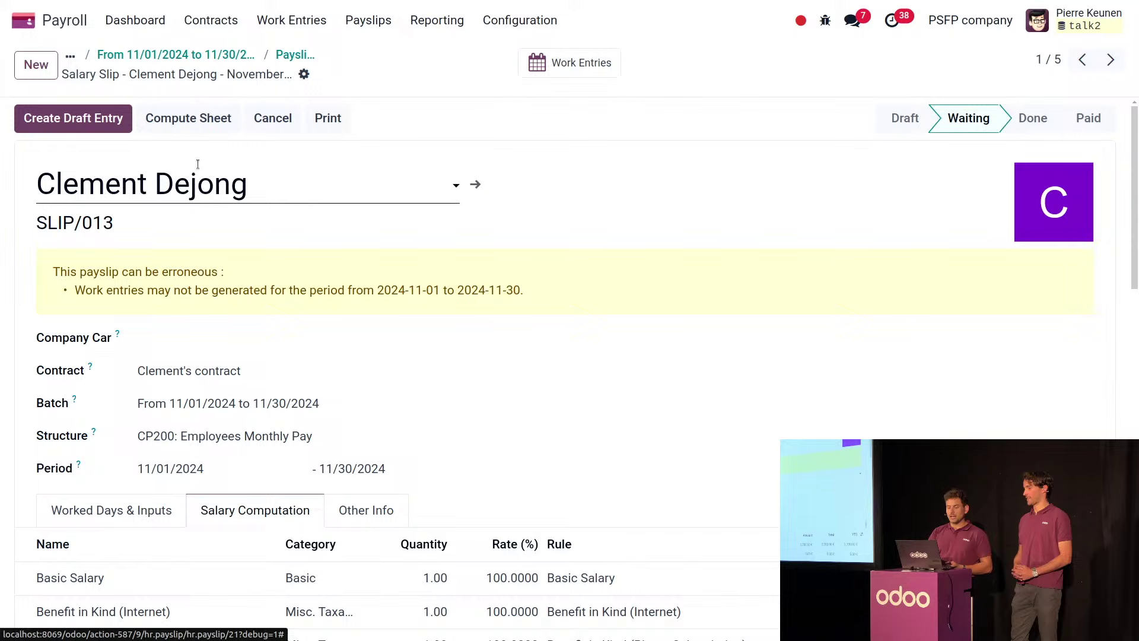
left_click(188, 120)
scroll(565, 222, "down", 3)
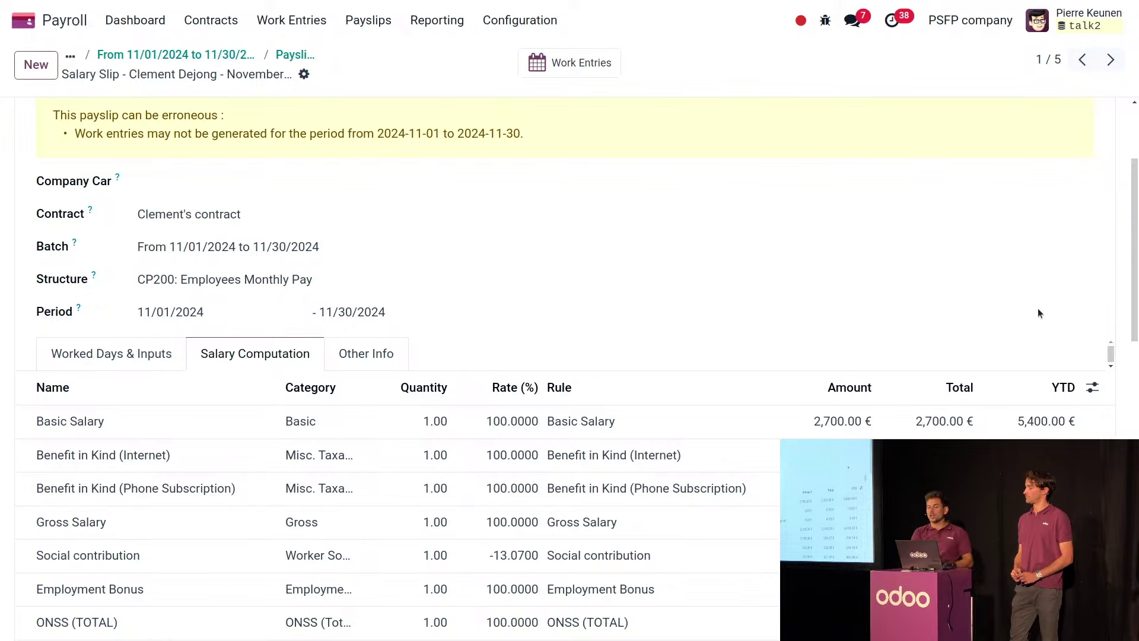
- Print the payslip, open its PDF to check the YTD columns, and return to the payslip record
scroll(1038, 308, "up", 3)
left_click(329, 118)
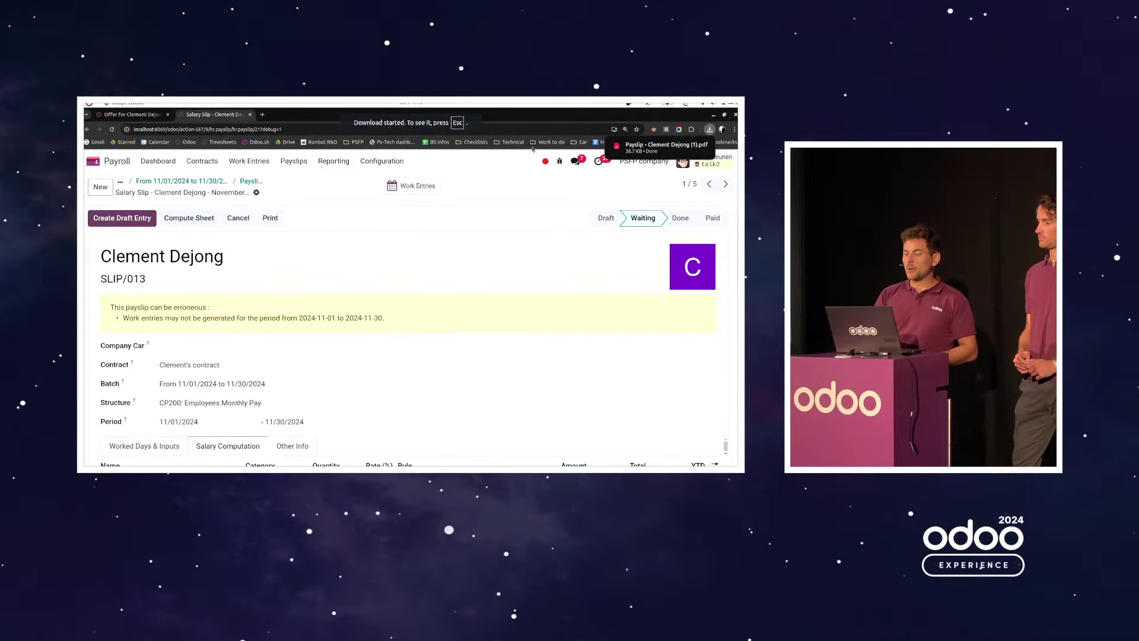
left_click(666, 145)
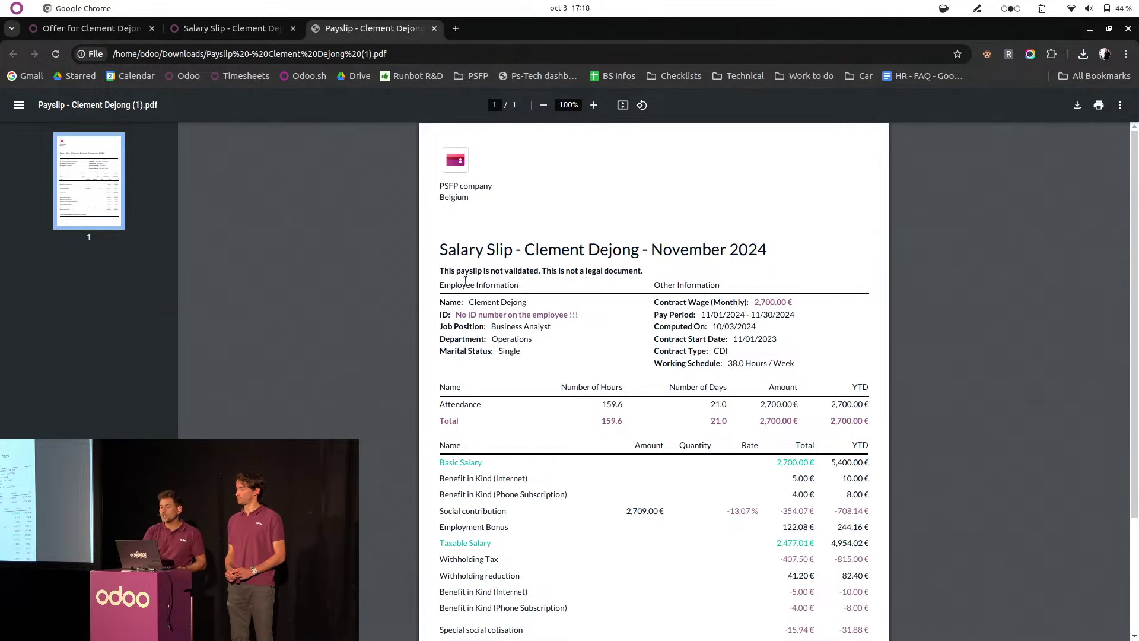
left_click(228, 30)
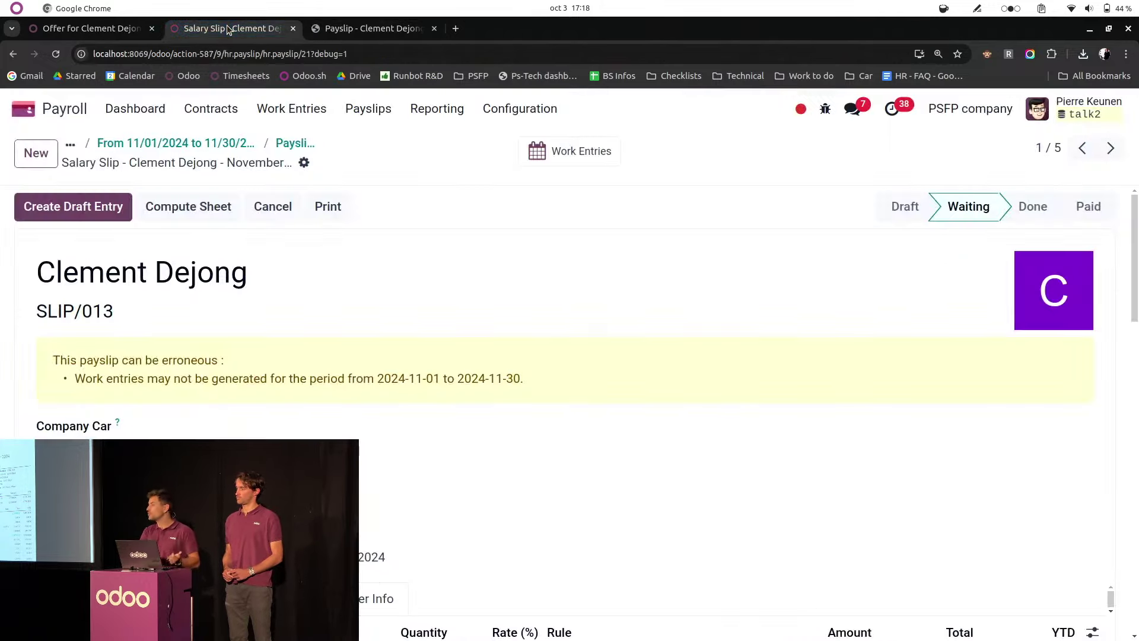
- Change the template of the CP200: Employees Monthly Pay salary structure to Payslip (Light) and save it
left_click(498, 113)
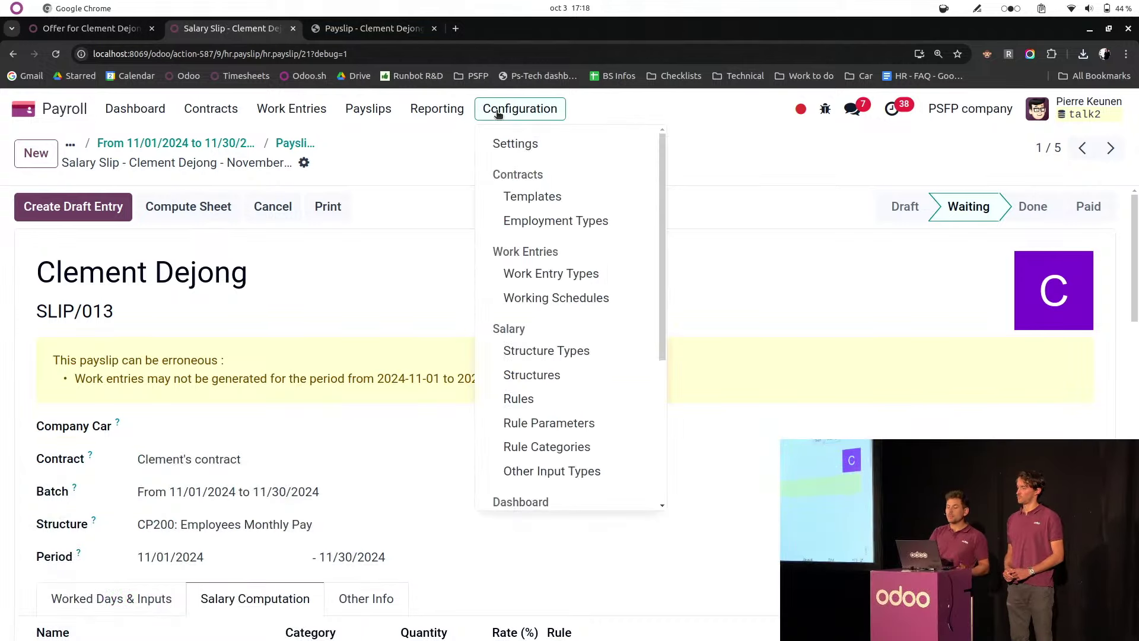
left_click(524, 367)
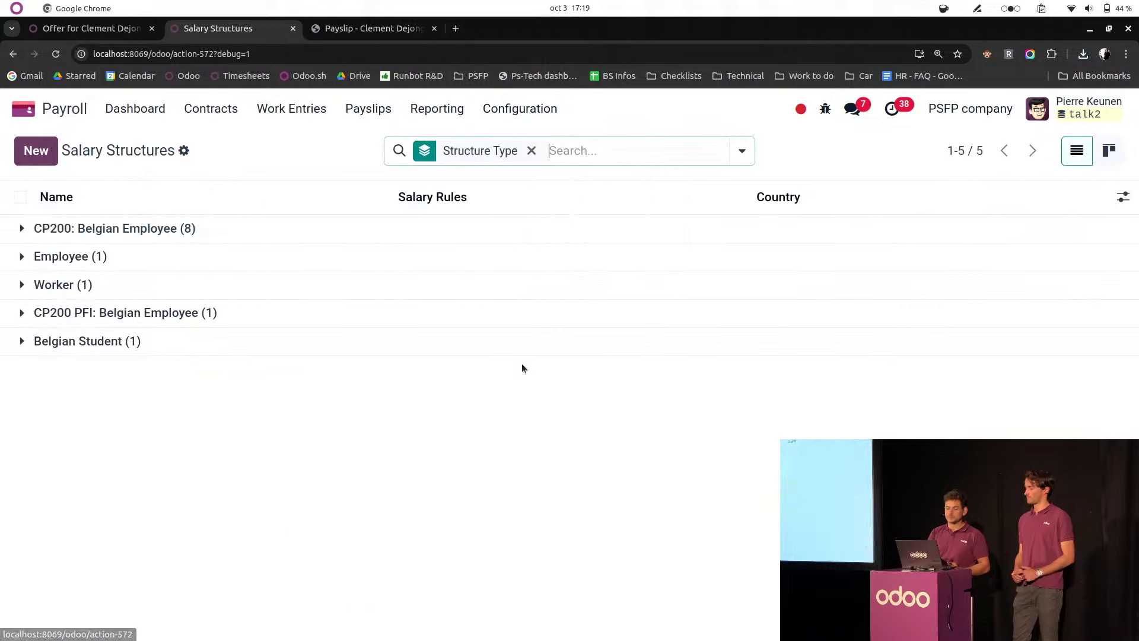
left_click(362, 238)
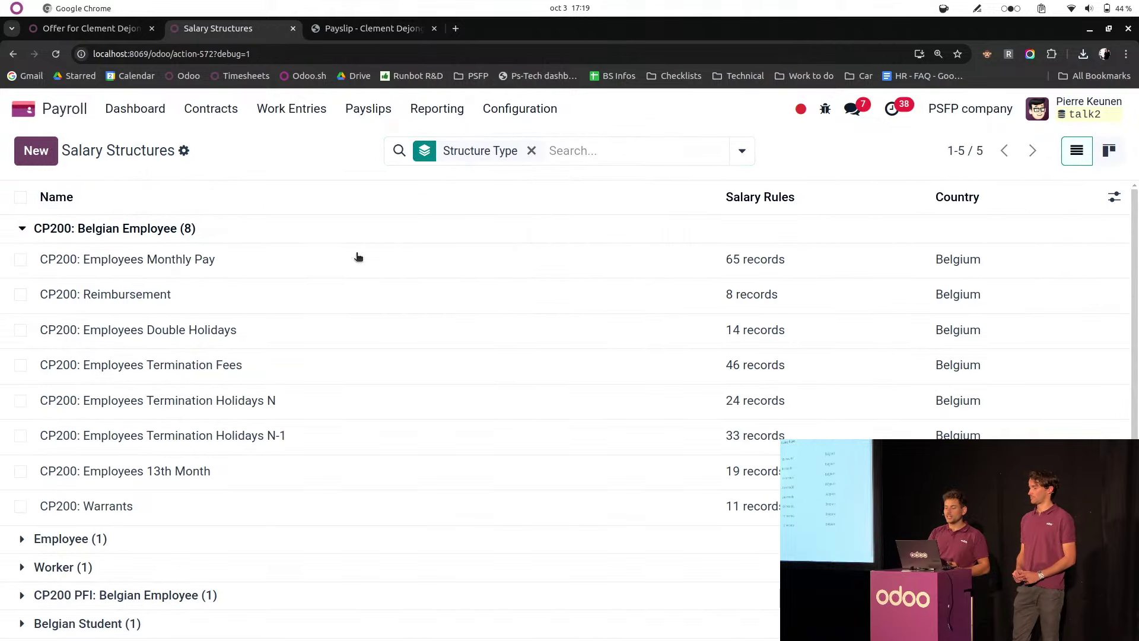
left_click(358, 257)
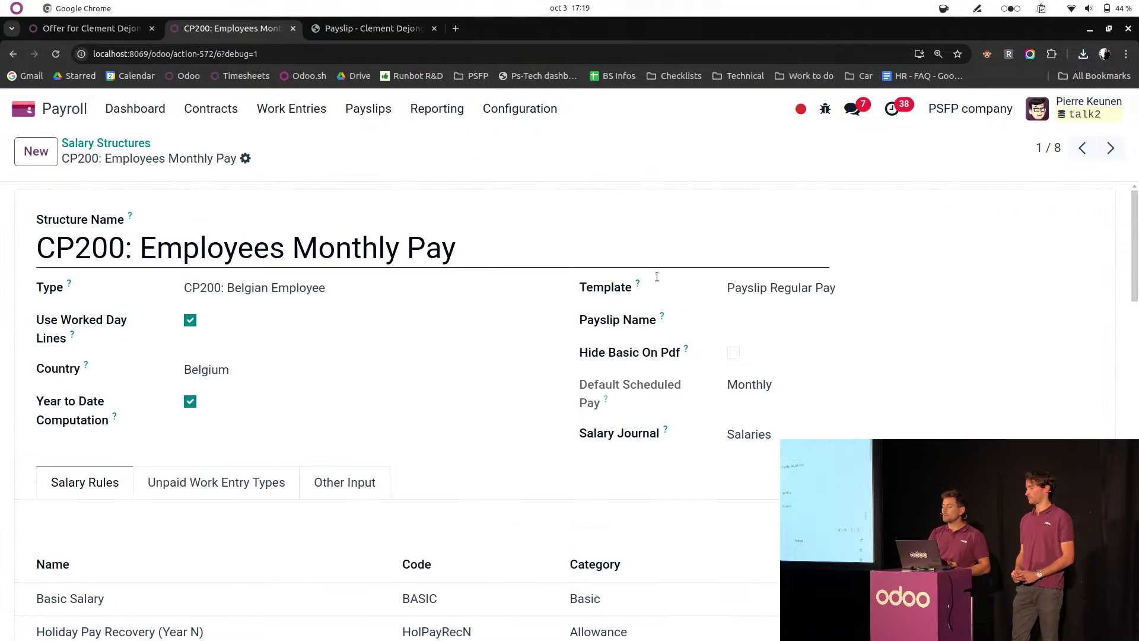
left_click(868, 291)
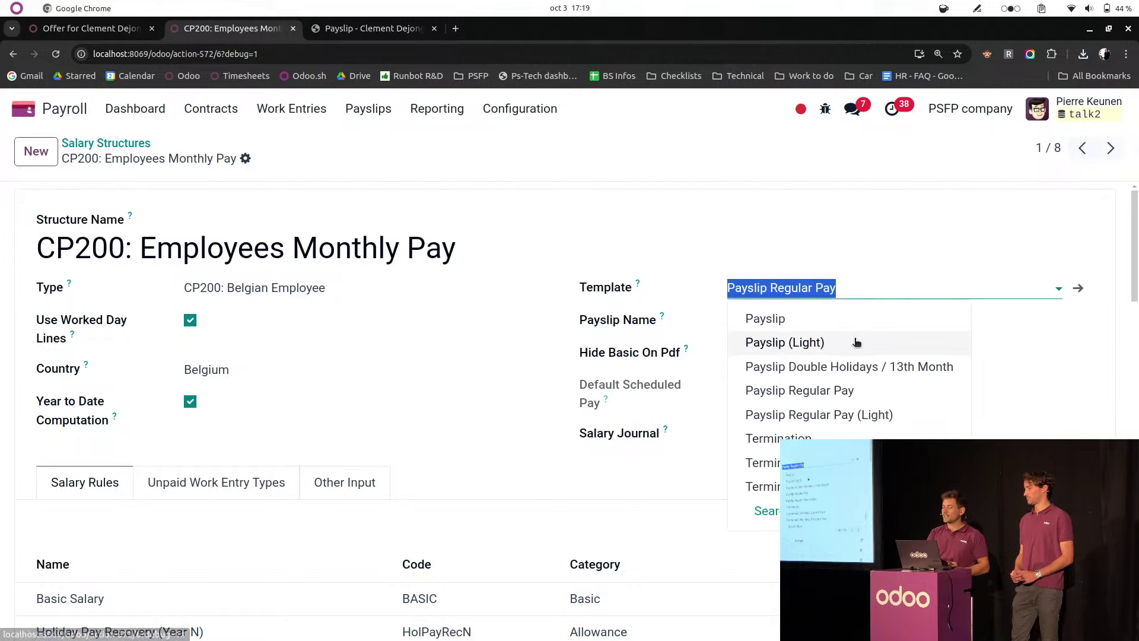
left_click(855, 339)
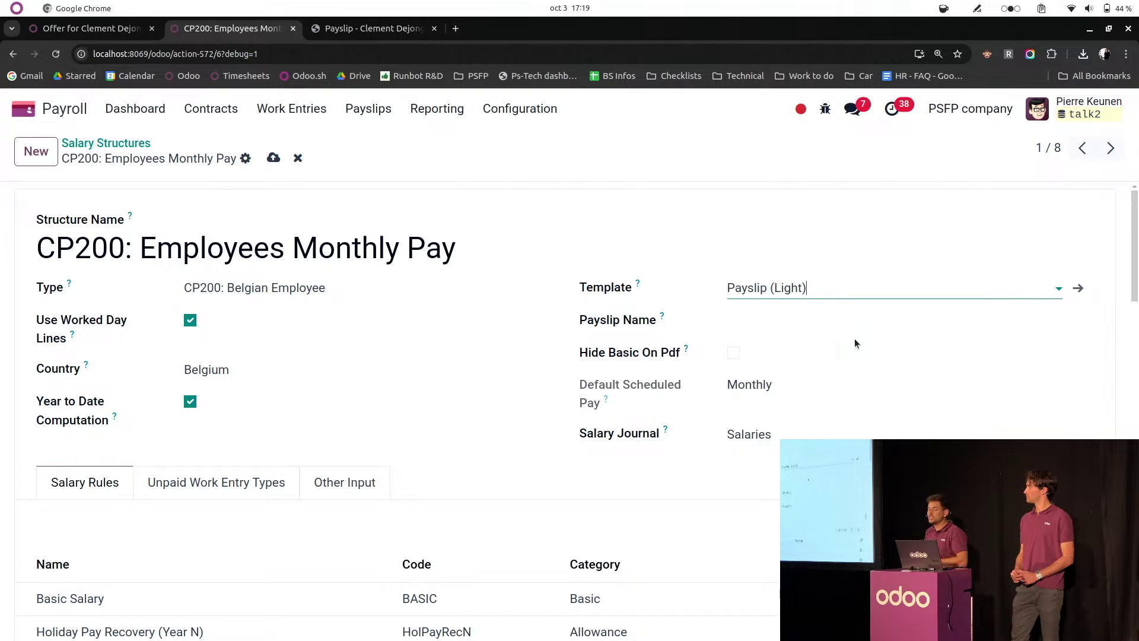
left_click(891, 296)
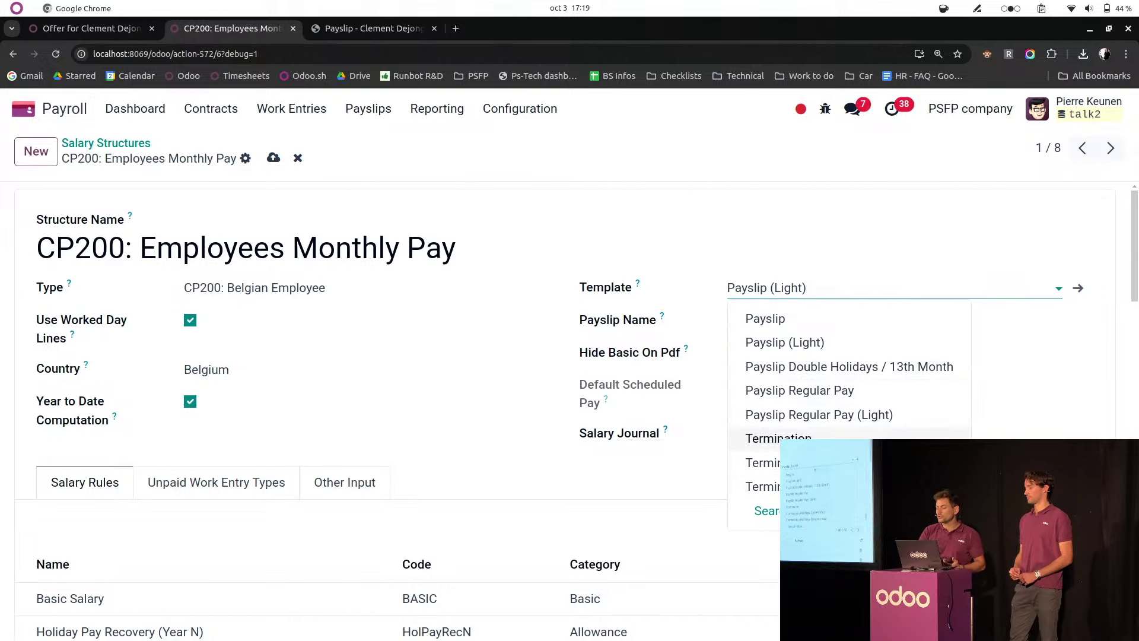
left_click(903, 196)
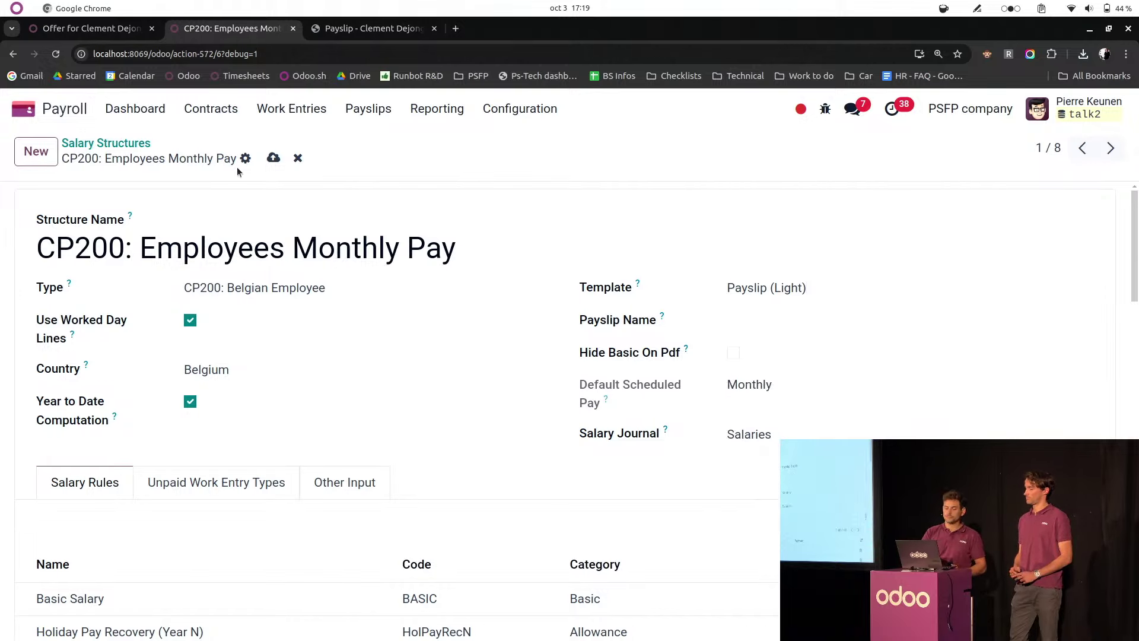
left_click(273, 158)
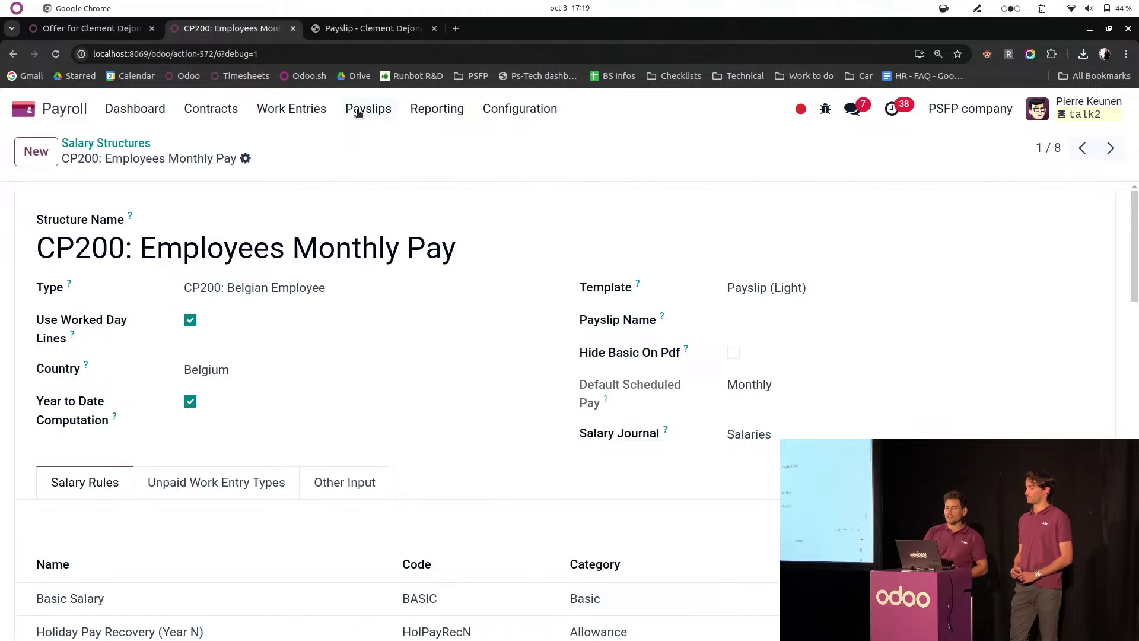
- Open the first payslip in the 11/01/2024 to 11/30/2024 batch
left_click(363, 110)
left_click(385, 191)
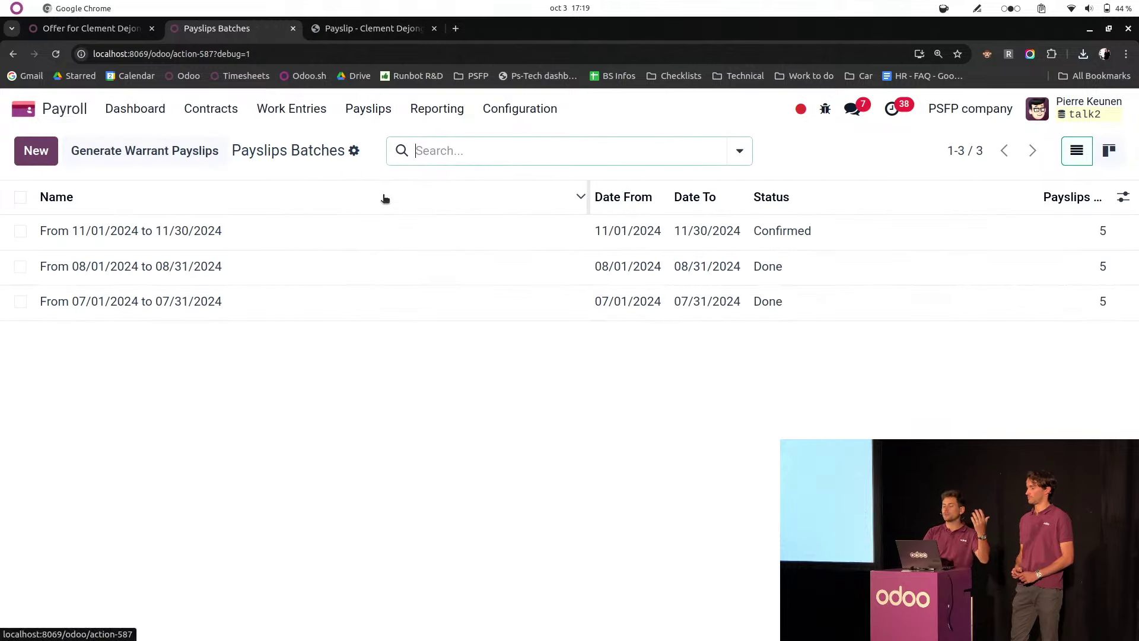
left_click(359, 234)
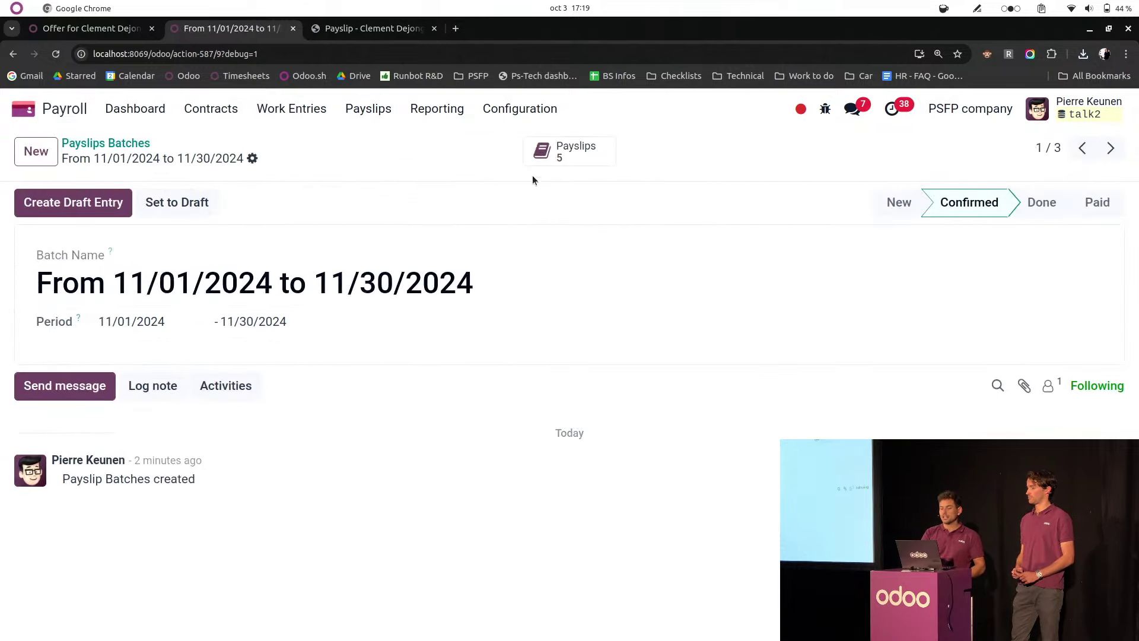
left_click(561, 162)
left_click(350, 239)
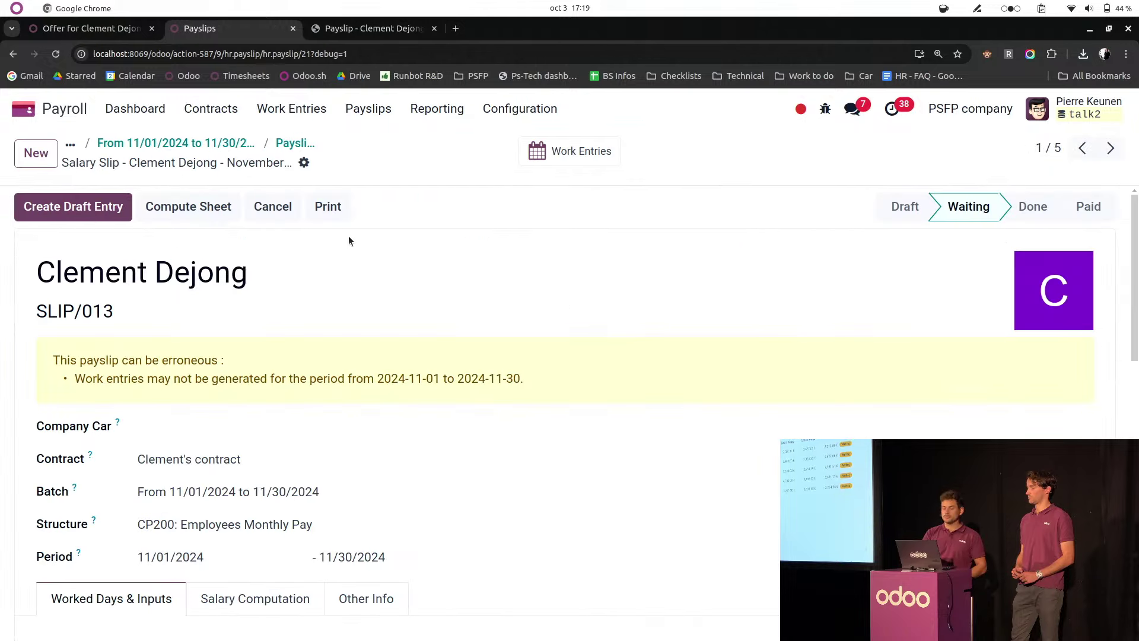
- Print the payslip with the light template, view its PDF, and return to the full-screen app overview
left_click(328, 207)
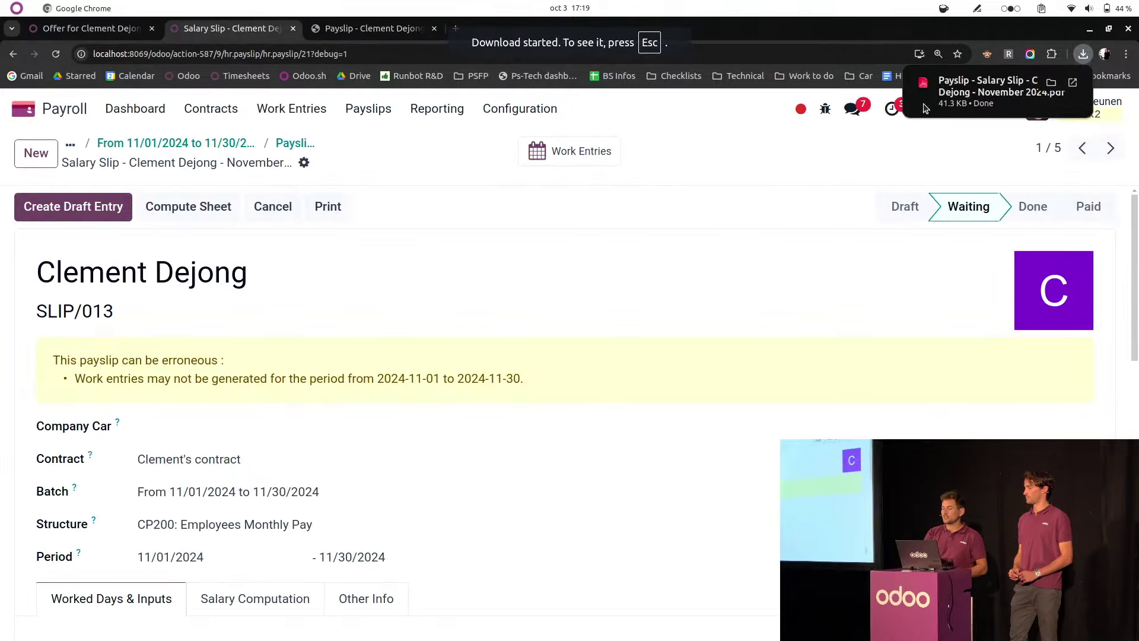
left_click(945, 97)
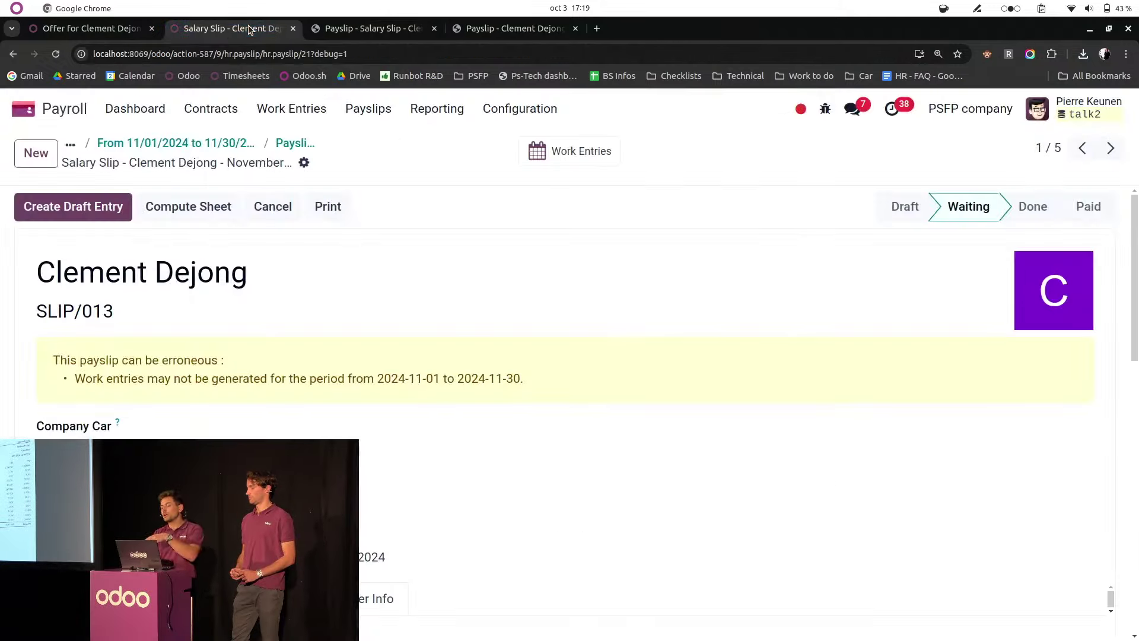
left_click(249, 26)
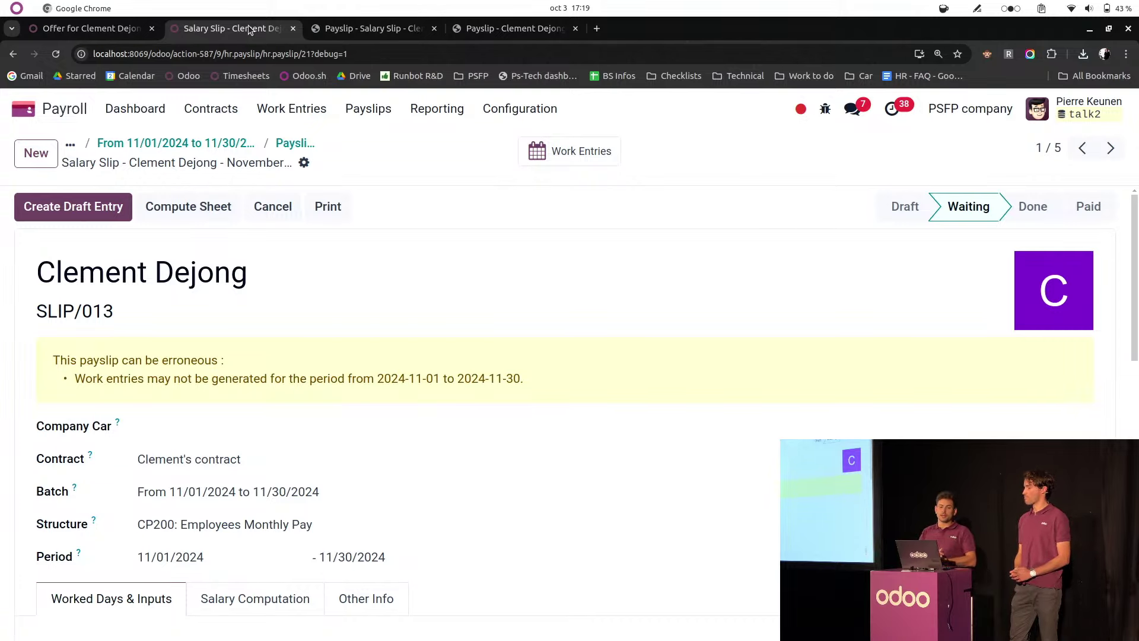
left_click(51, 107)
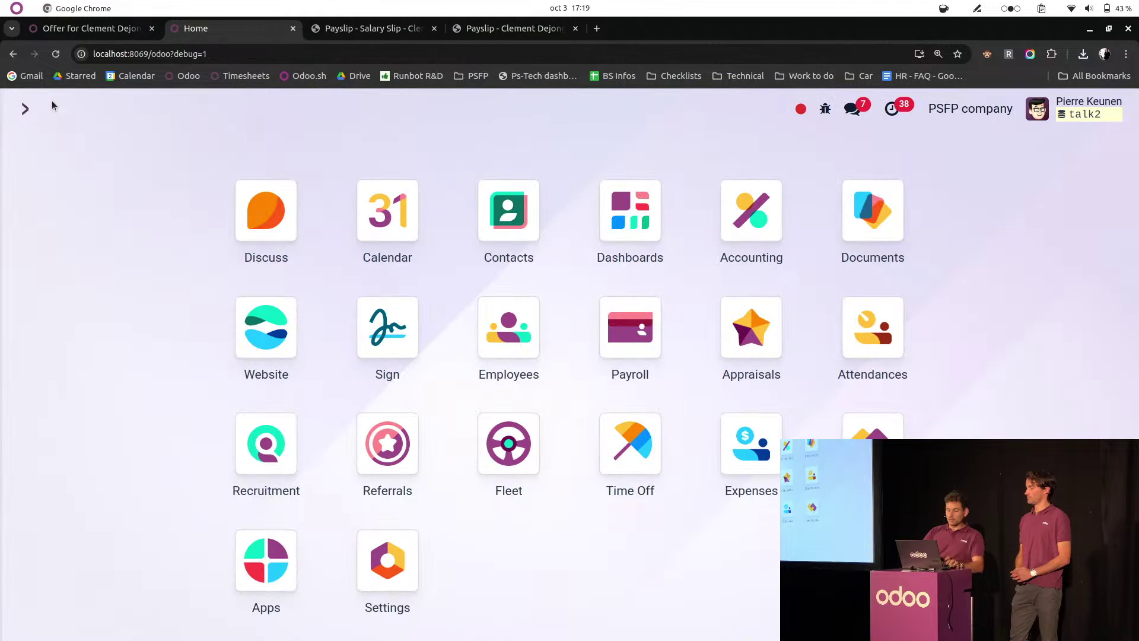
key("F11")
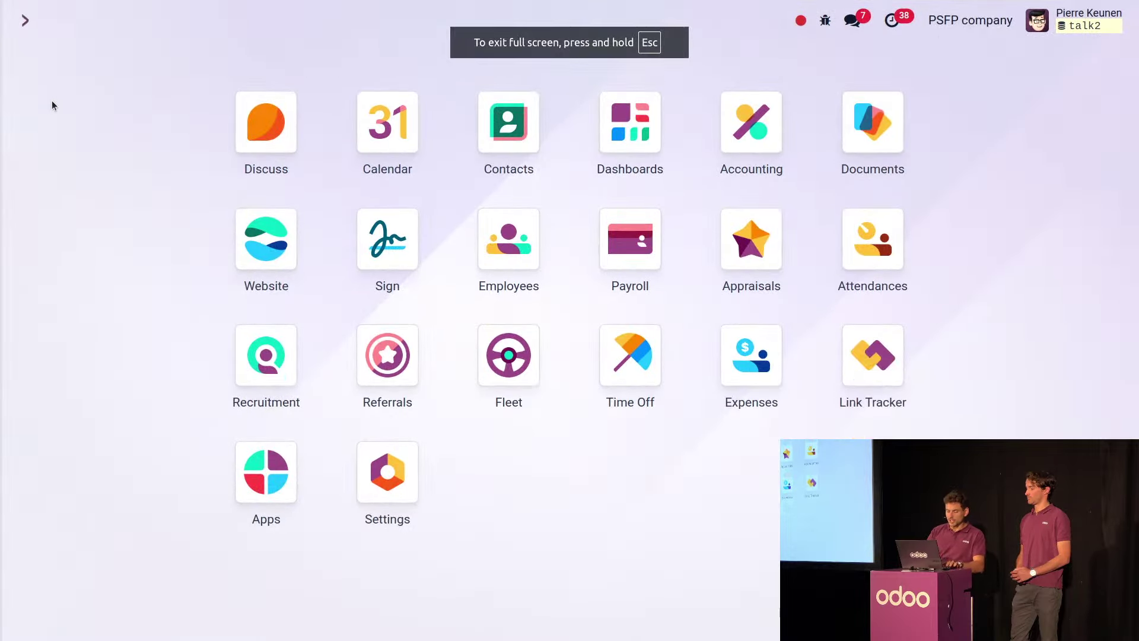
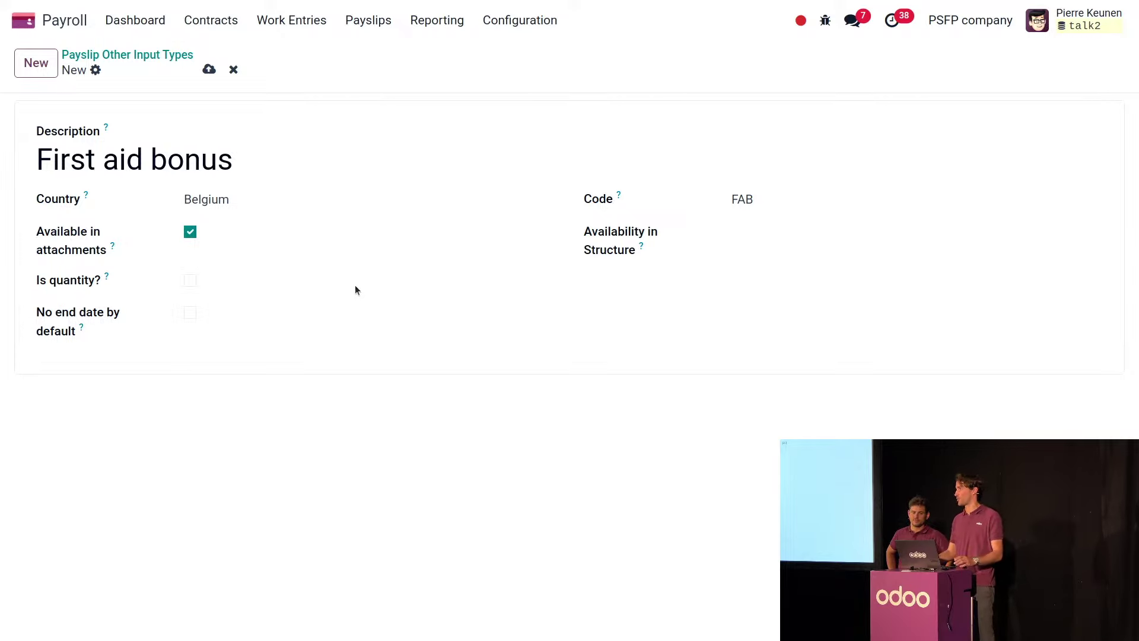
- Enable No end date by default on the First aid bonus input type and save it
left_click(187, 314)
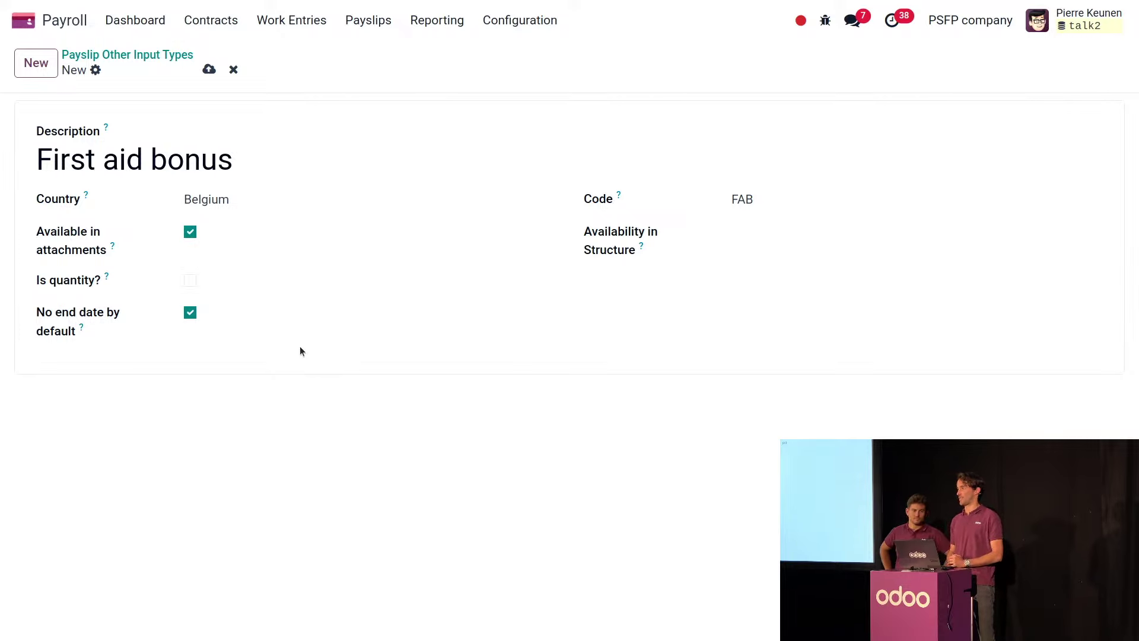
left_click(209, 70)
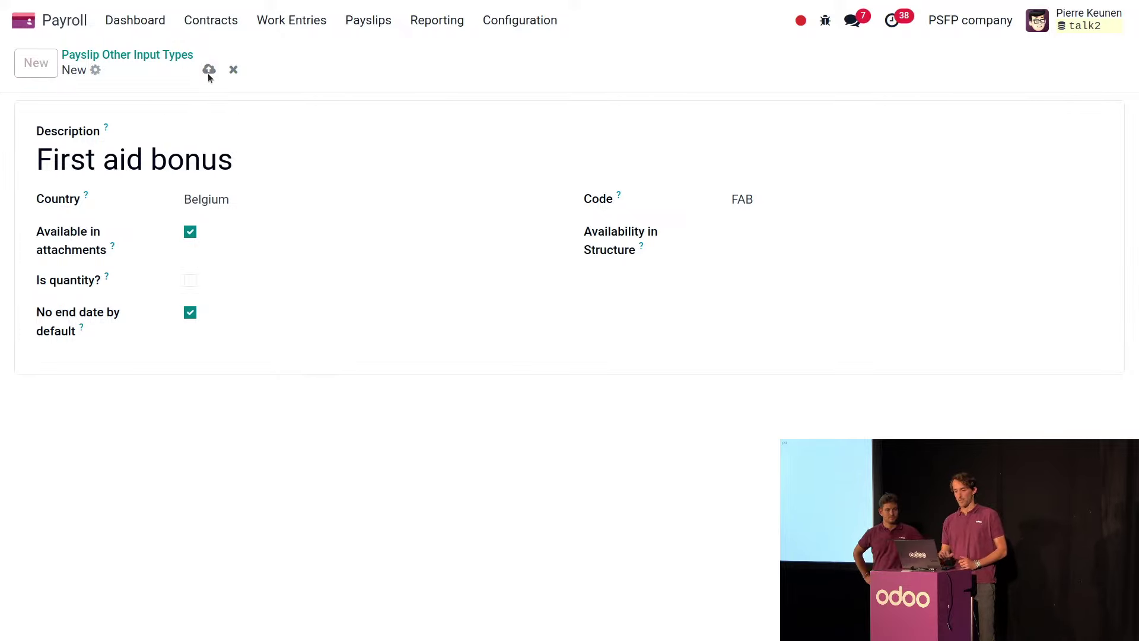
- Open the first running contract and start a new salary attachment for its employee
left_click(209, 20)
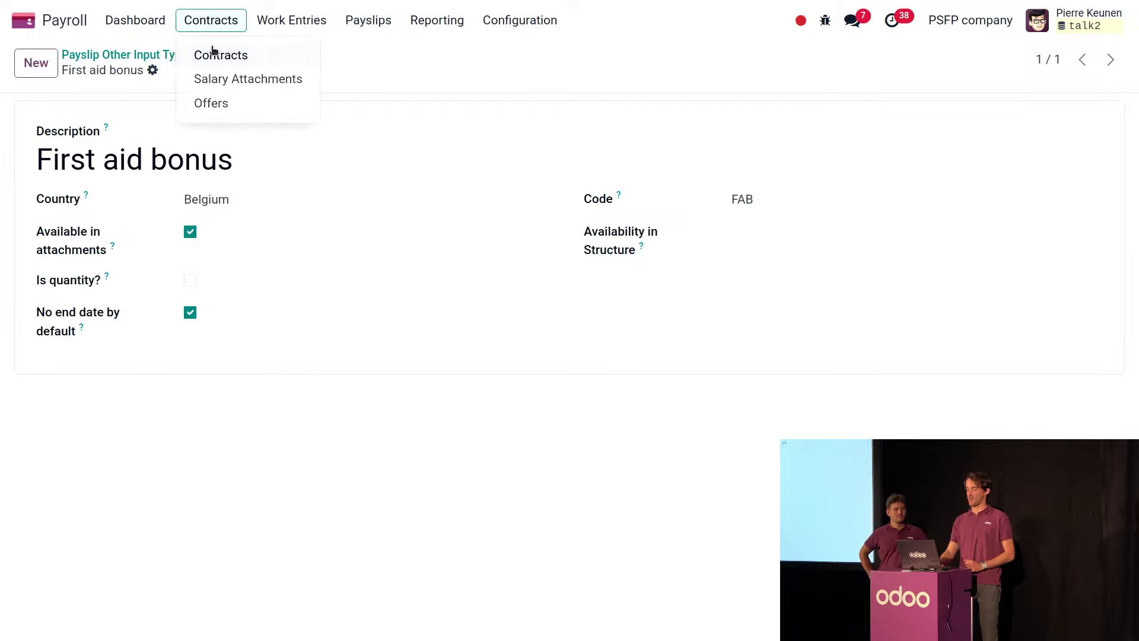
left_click(211, 49)
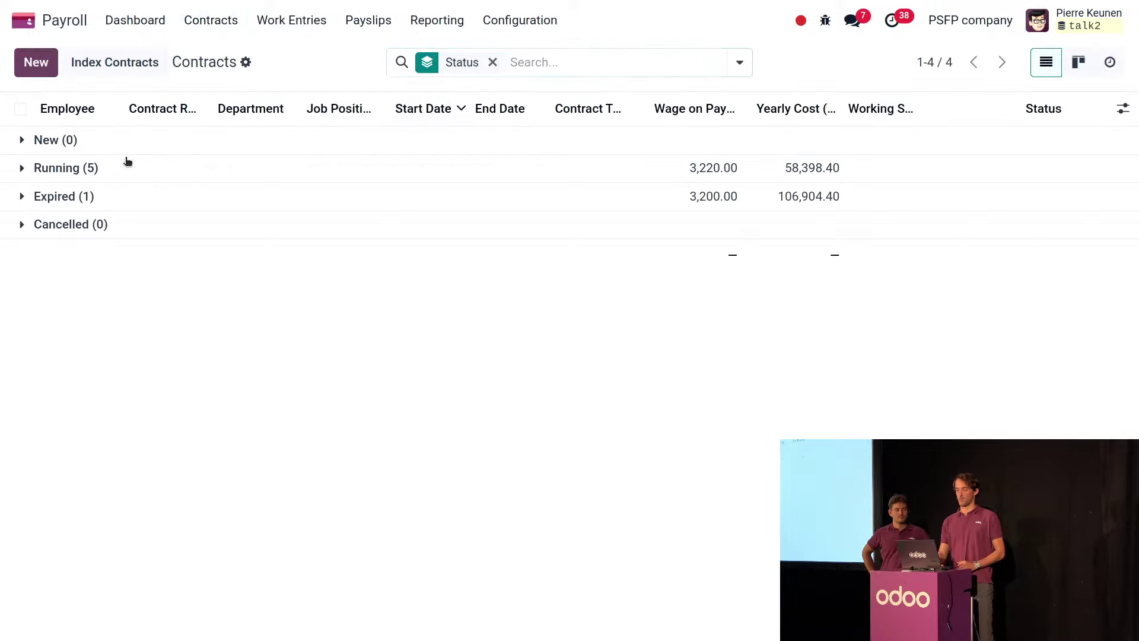
left_click(125, 166)
left_click(162, 199)
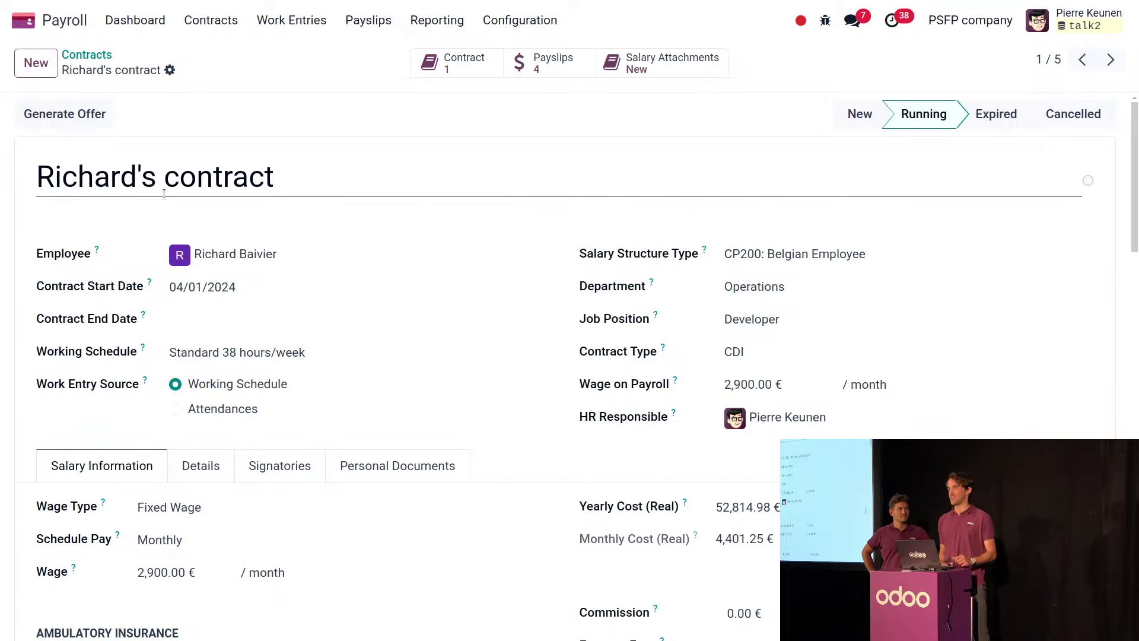
left_click(653, 65)
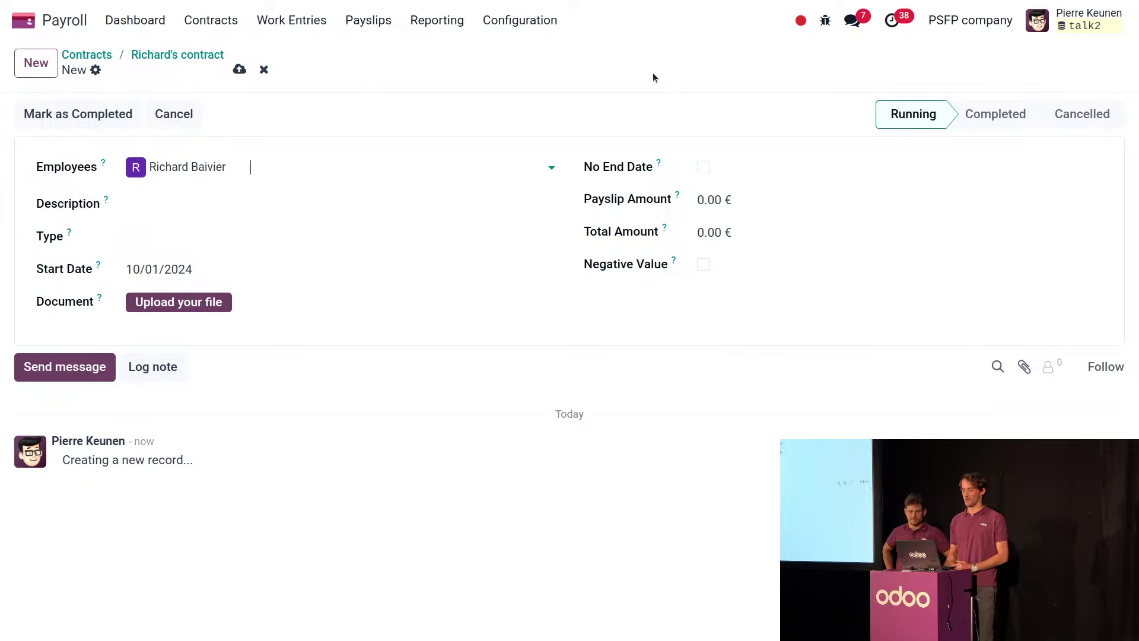
- Enter First aid bonus as the salary attachment's description and choose First aid bonus as its type
left_click(184, 203)
type("Fir")
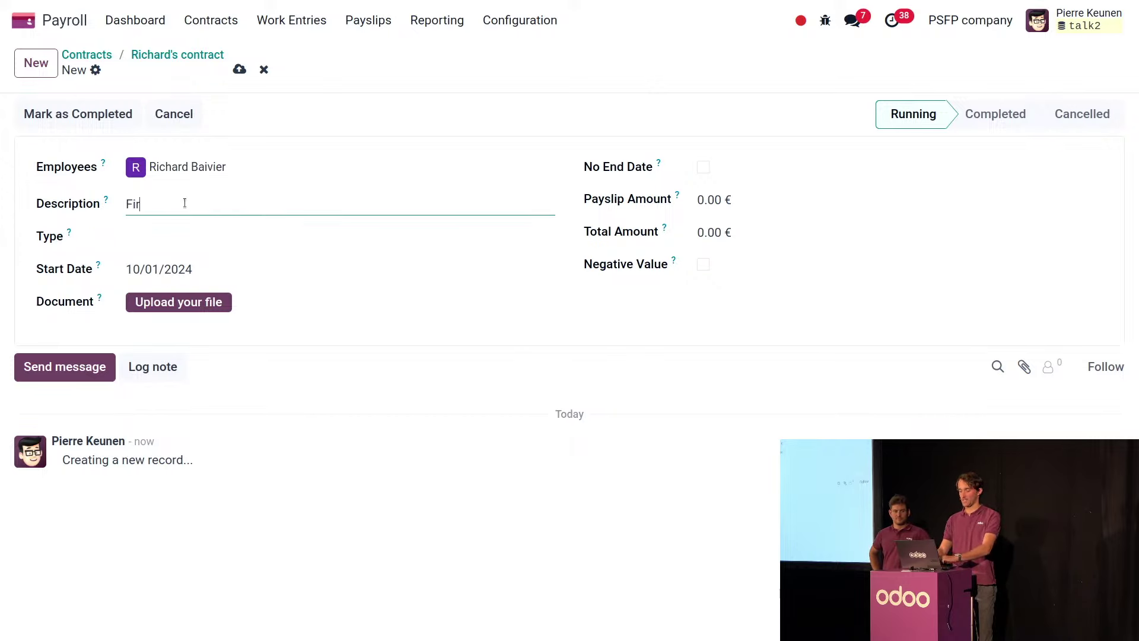
type("st aid co")
key("BackSpace")
key("BackSpace")
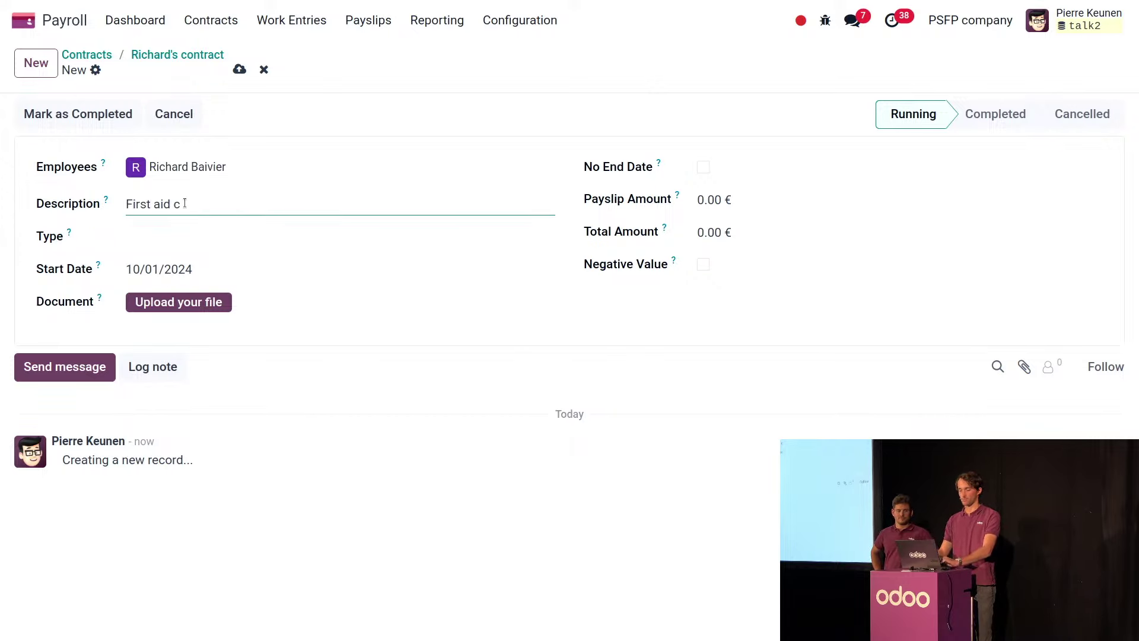
type("bonus")
left_click(180, 236)
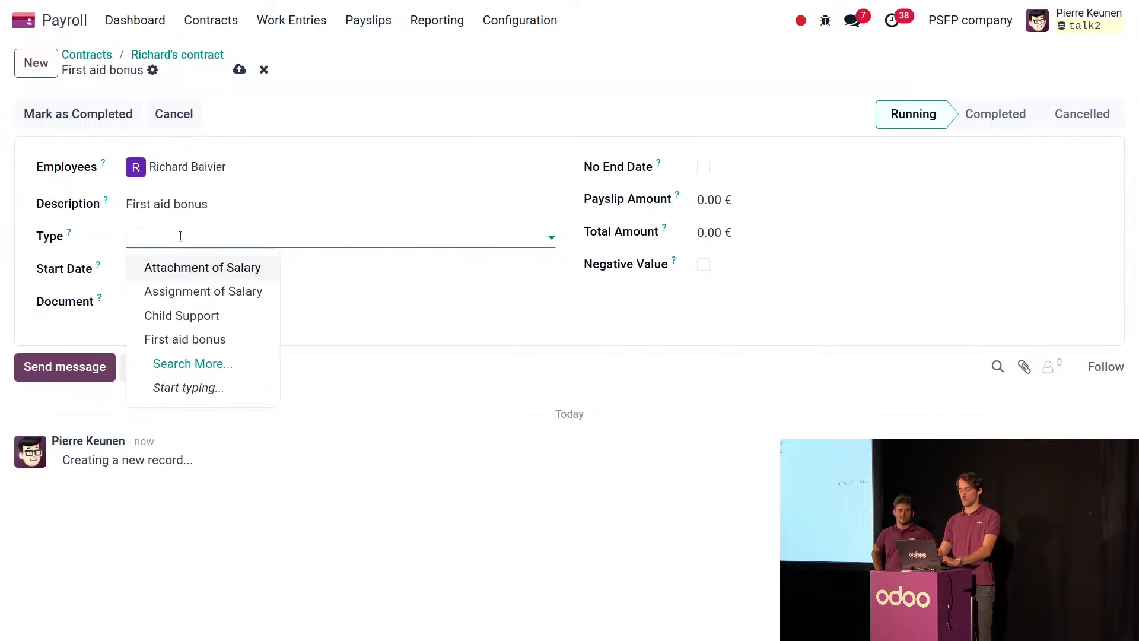
type("firs")
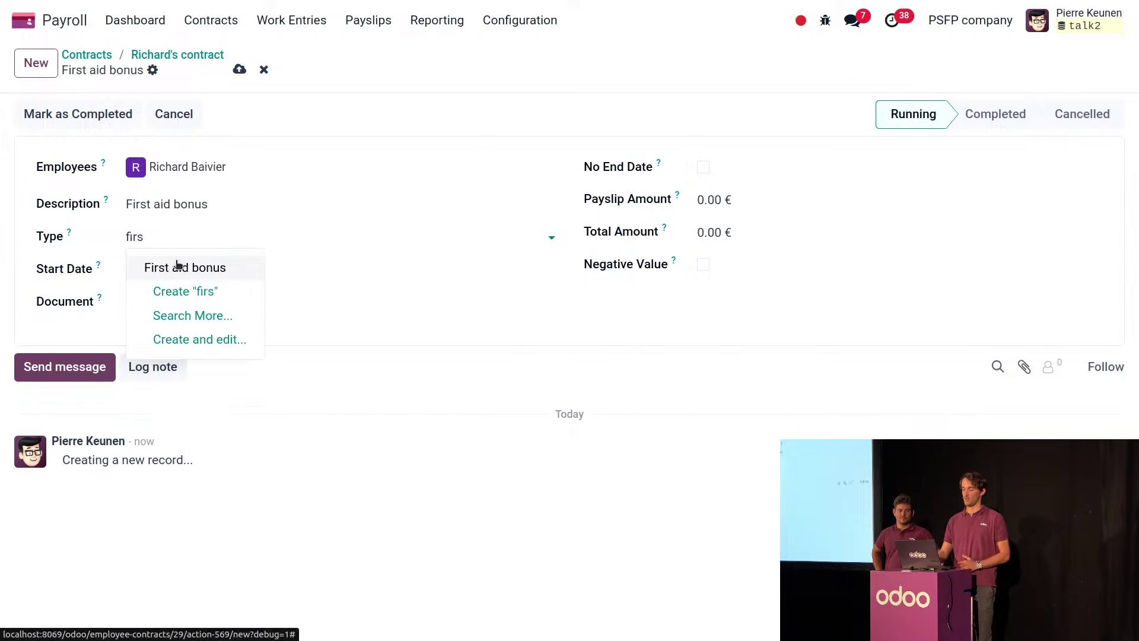
left_click(177, 265)
- Set the attachment's payslip amount to 100 € and turn off No End Date
left_click(723, 202)
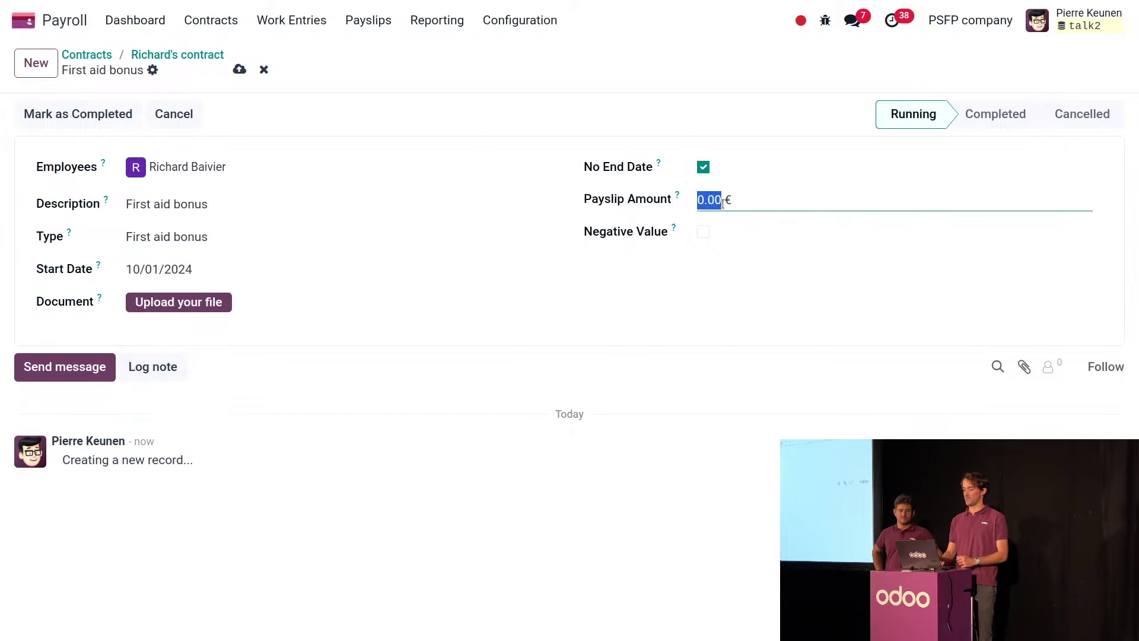
type("100")
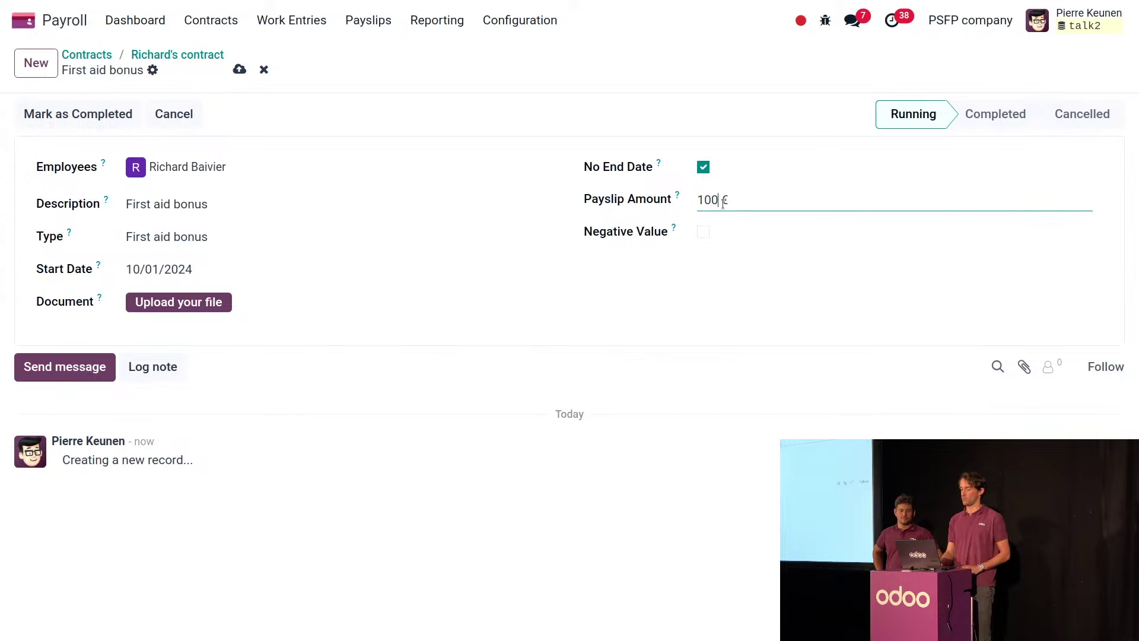
left_click(617, 288)
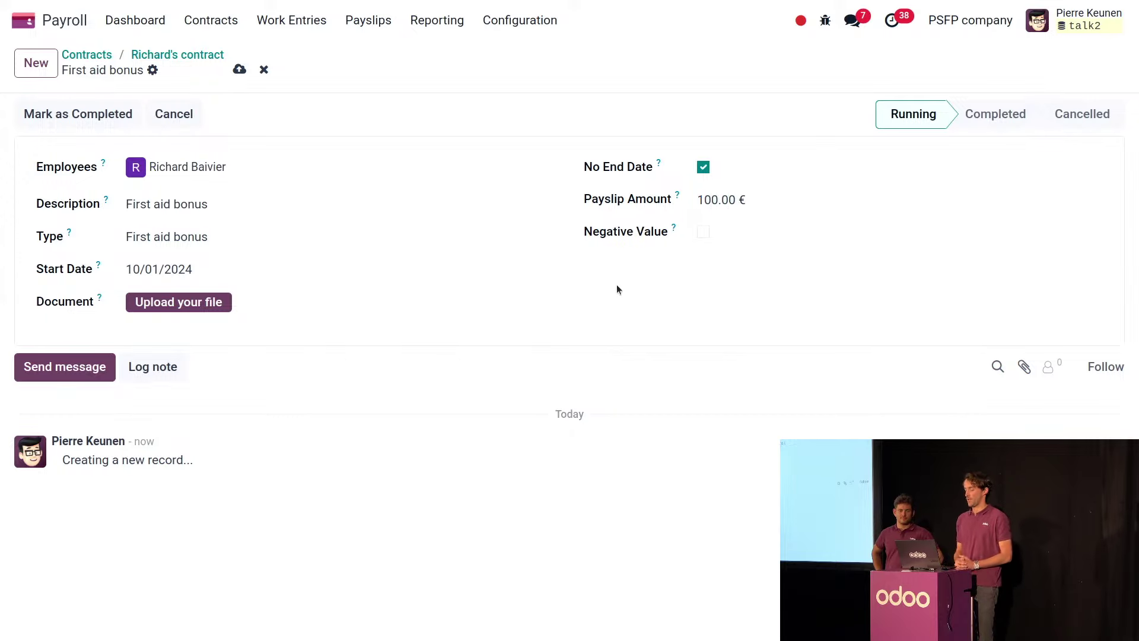
left_click(705, 169)
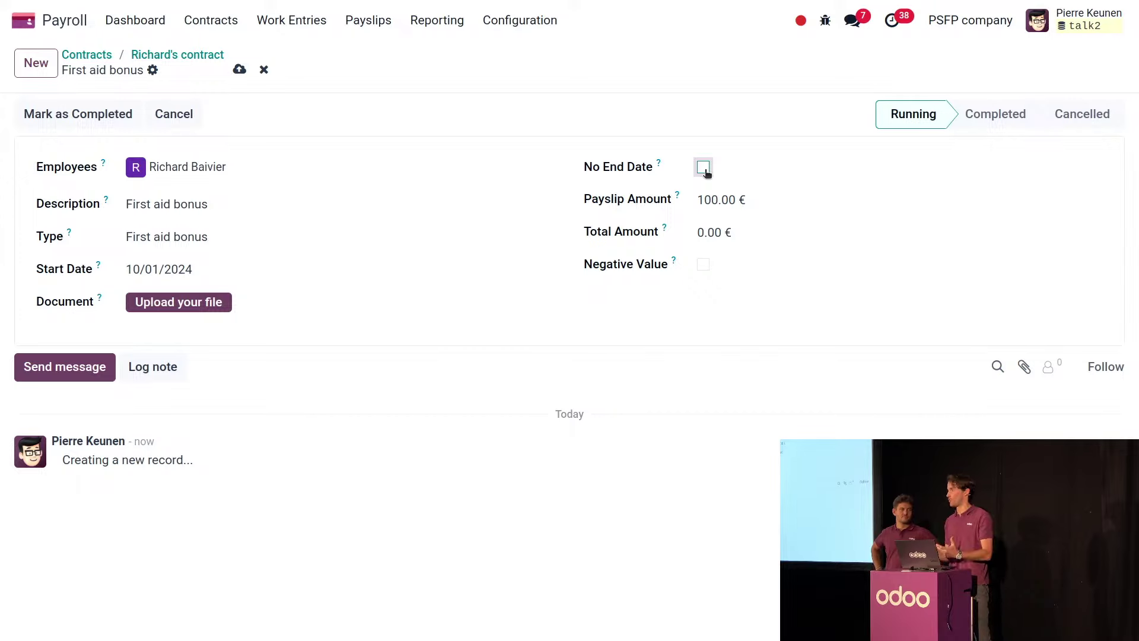
- Set the First aid bonus attachment's total amount to 500 €
left_click(704, 232)
type("500")
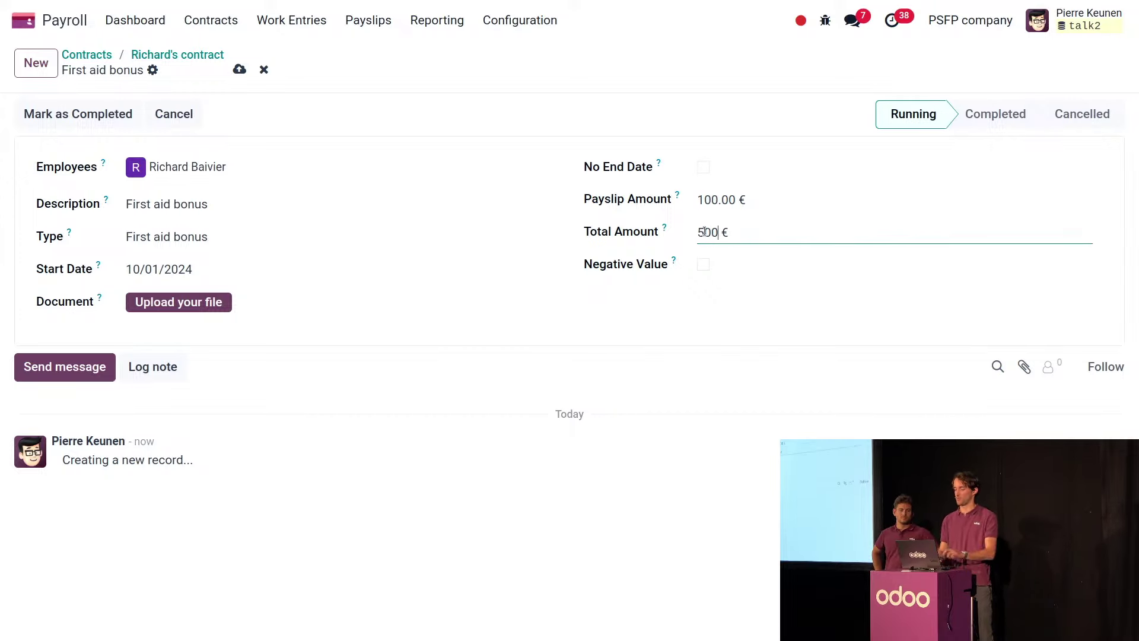
left_click(620, 335)
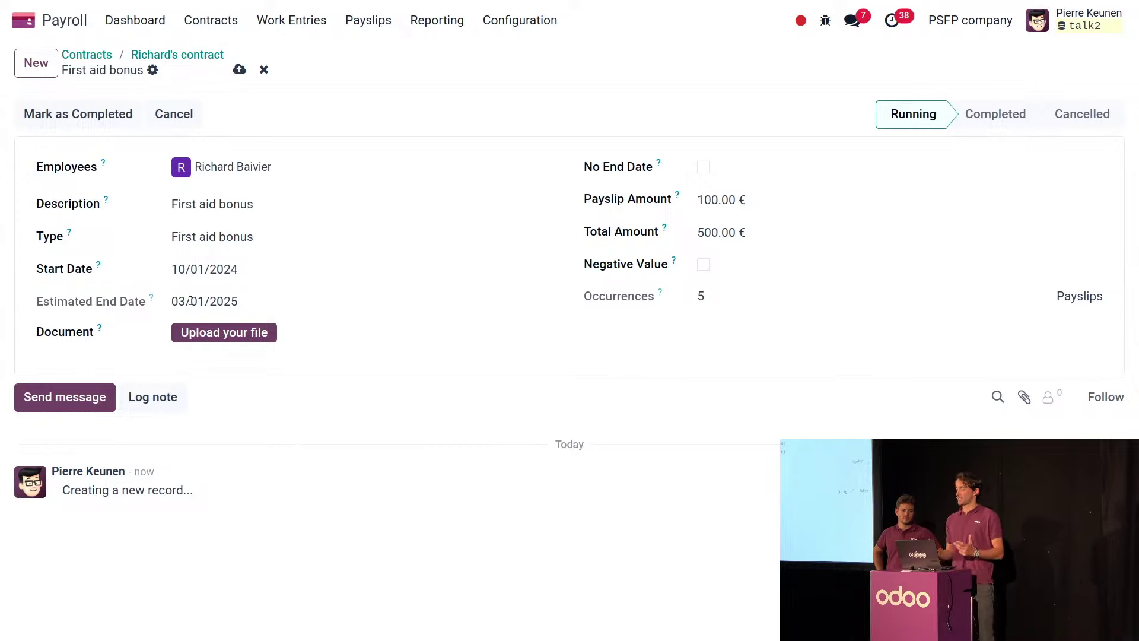
- Clear the attachment's total amount and turn No End Date back on
left_click(728, 231)
key("BackSpace")
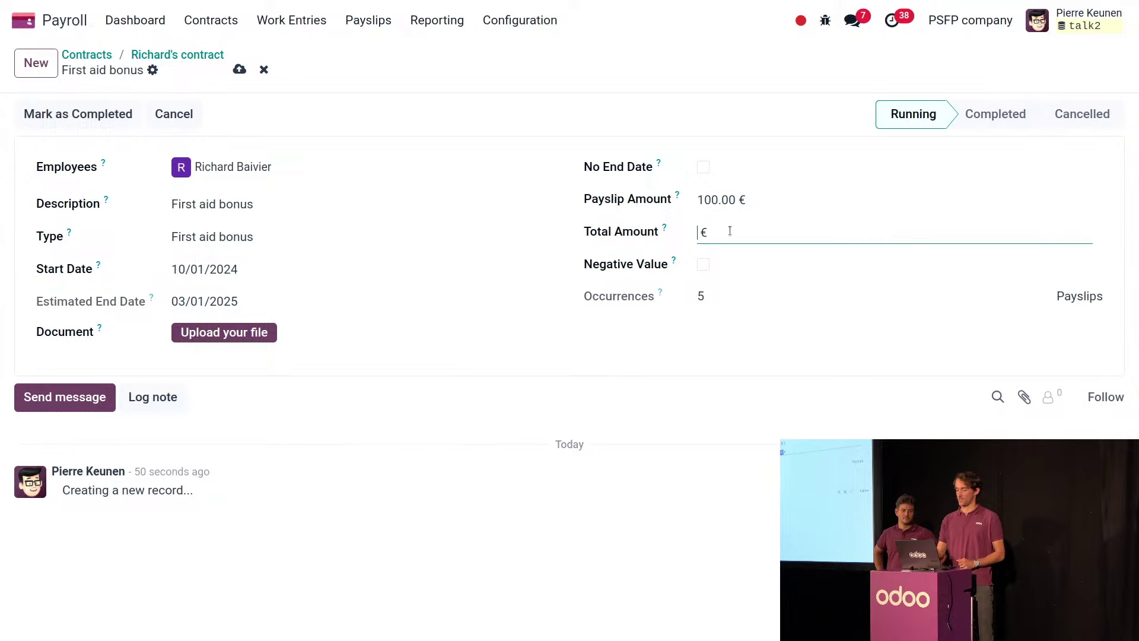
left_click(771, 163)
left_click(704, 168)
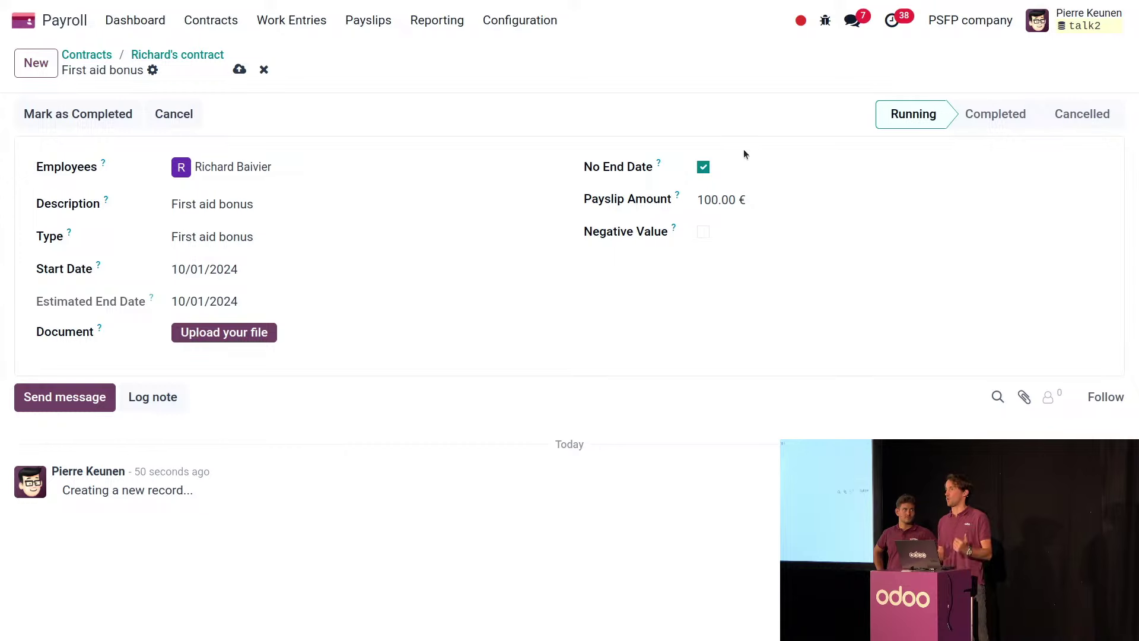
- Try to save the salary attachment with a payslip amount of -100 €
left_click(693, 202)
left_click(699, 199)
type("-")
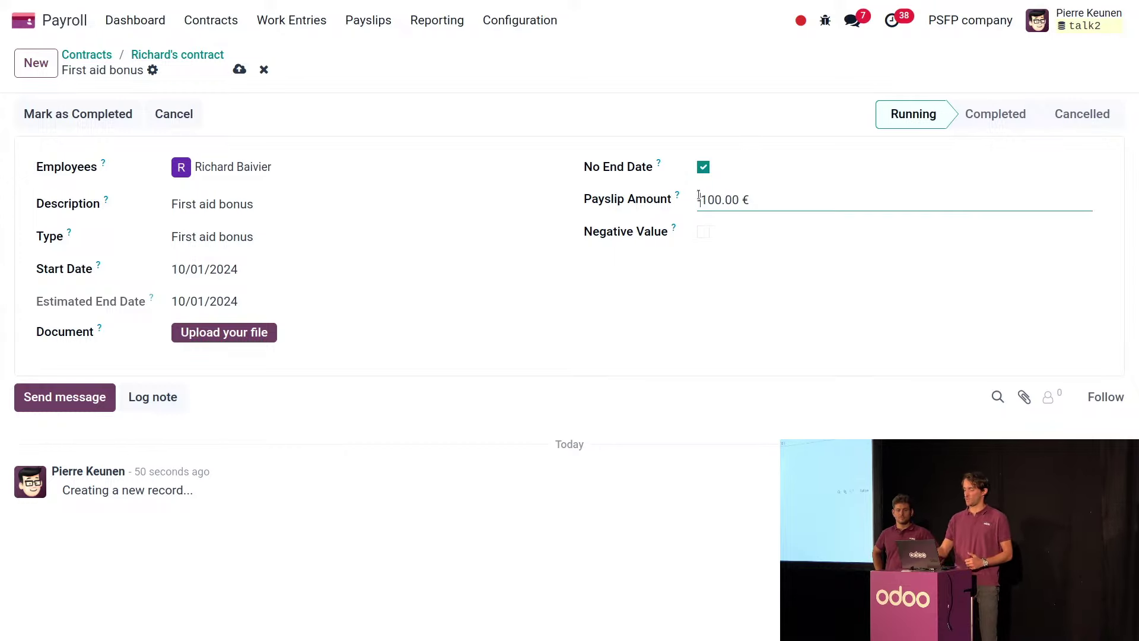
left_click(649, 302)
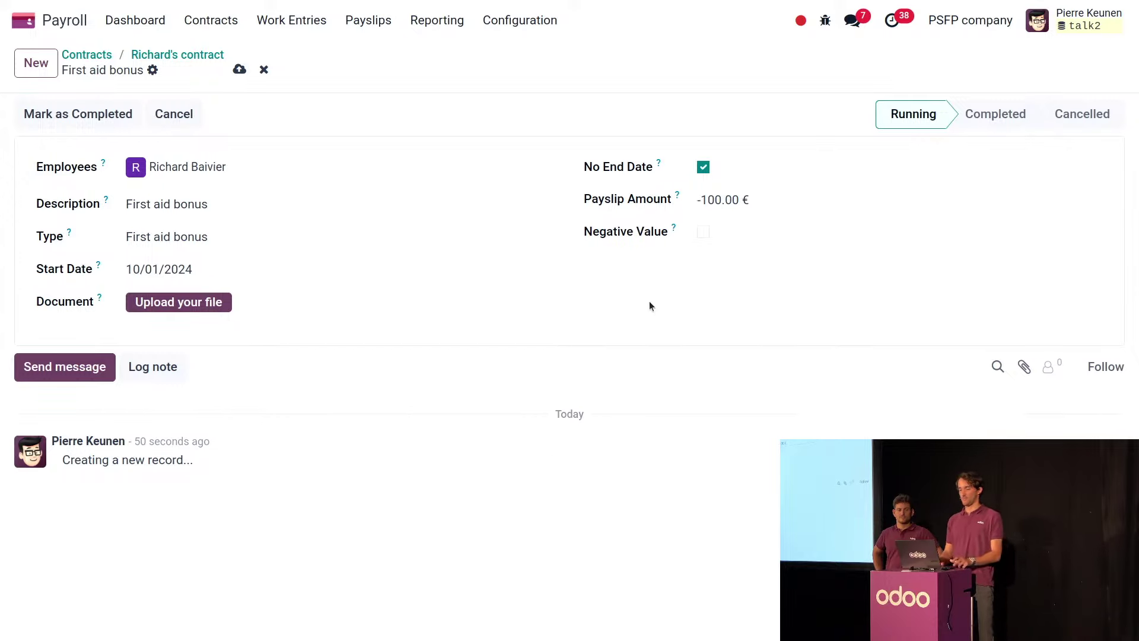
left_click(239, 71)
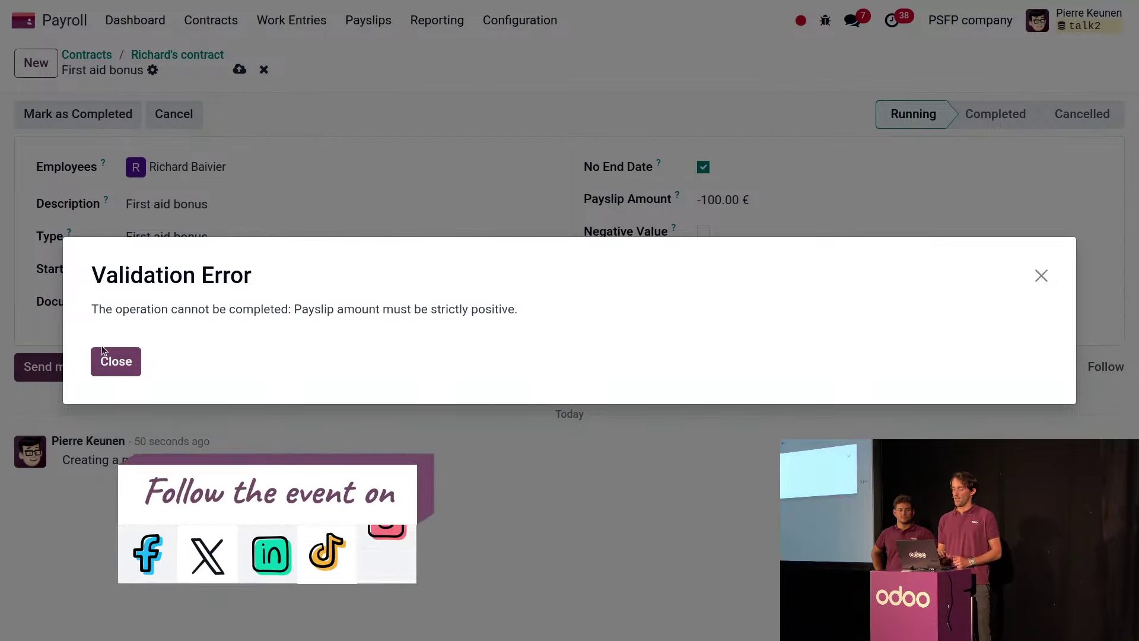
left_click(105, 362)
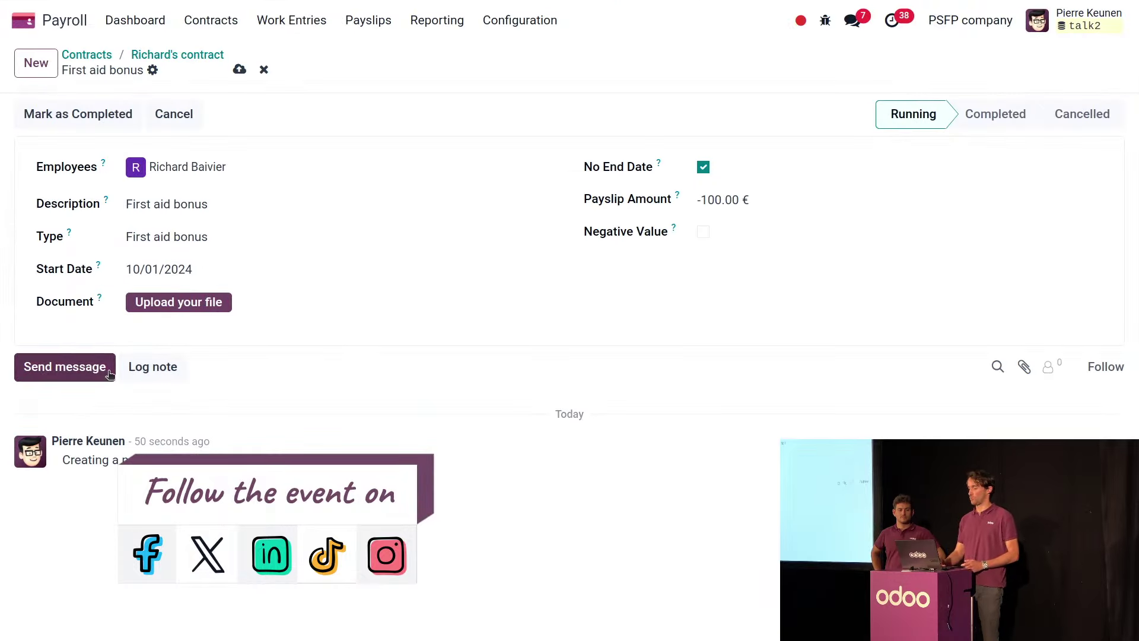
- Set the payslip amount to 100 € with Negative Value off, and save the salary attachment
left_click(701, 232)
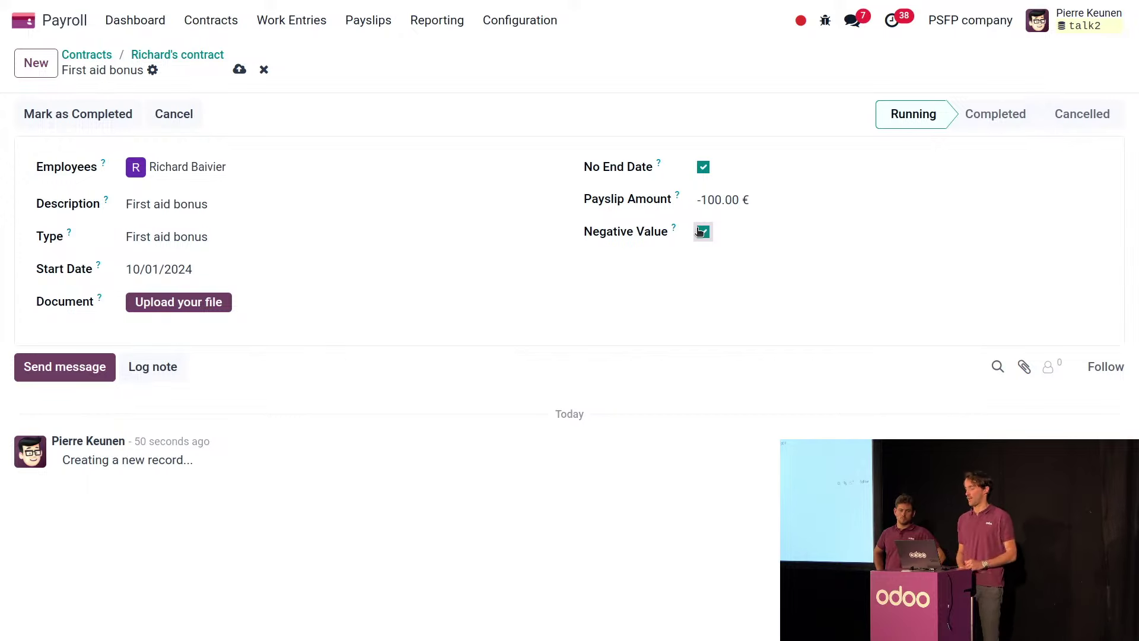
left_click(701, 232)
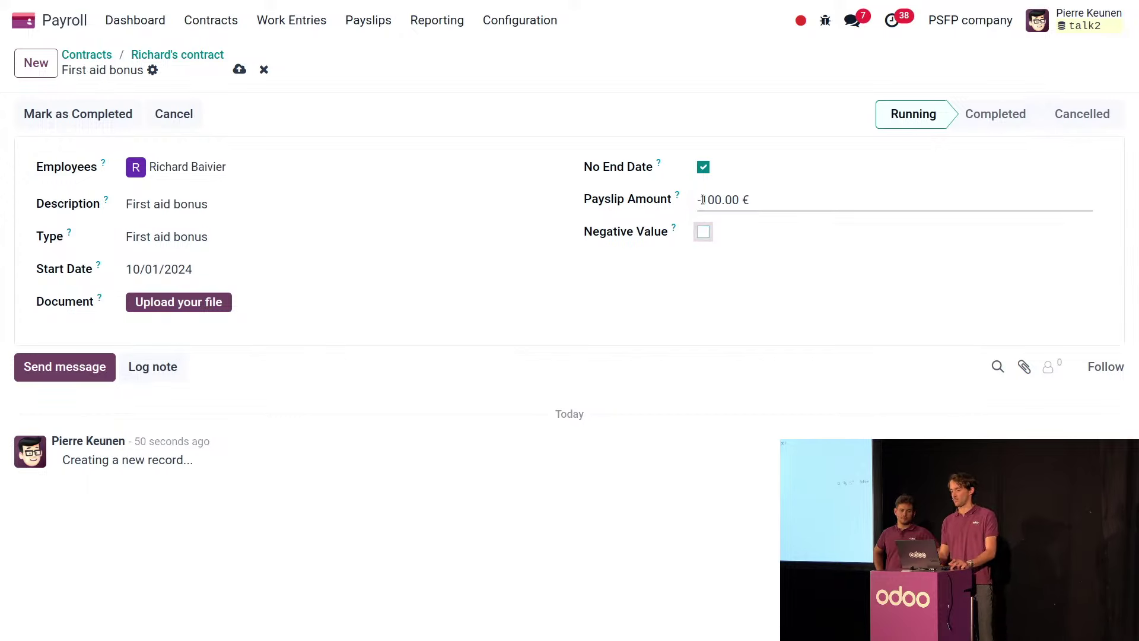
left_click(703, 200)
key("Right")
key("Left")
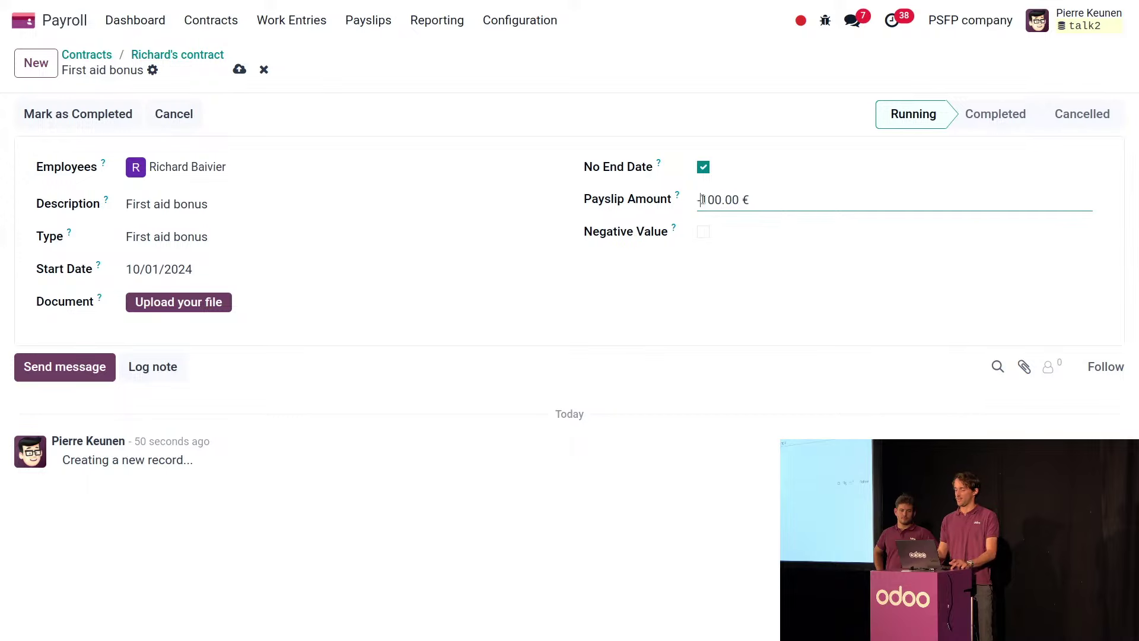
left_click(624, 318)
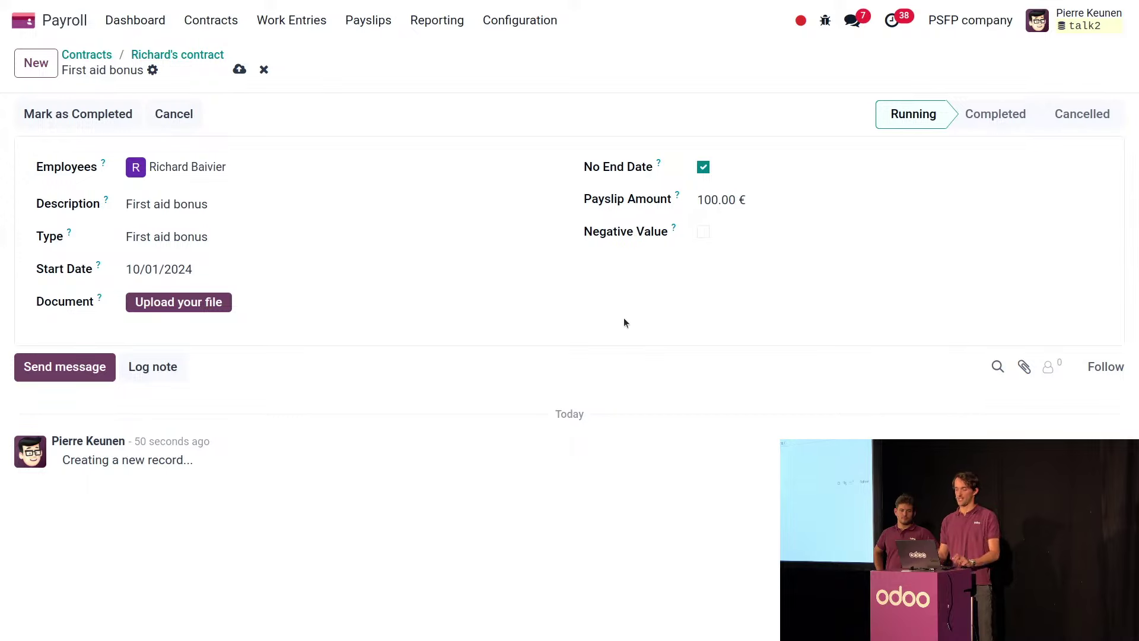
left_click(239, 70)
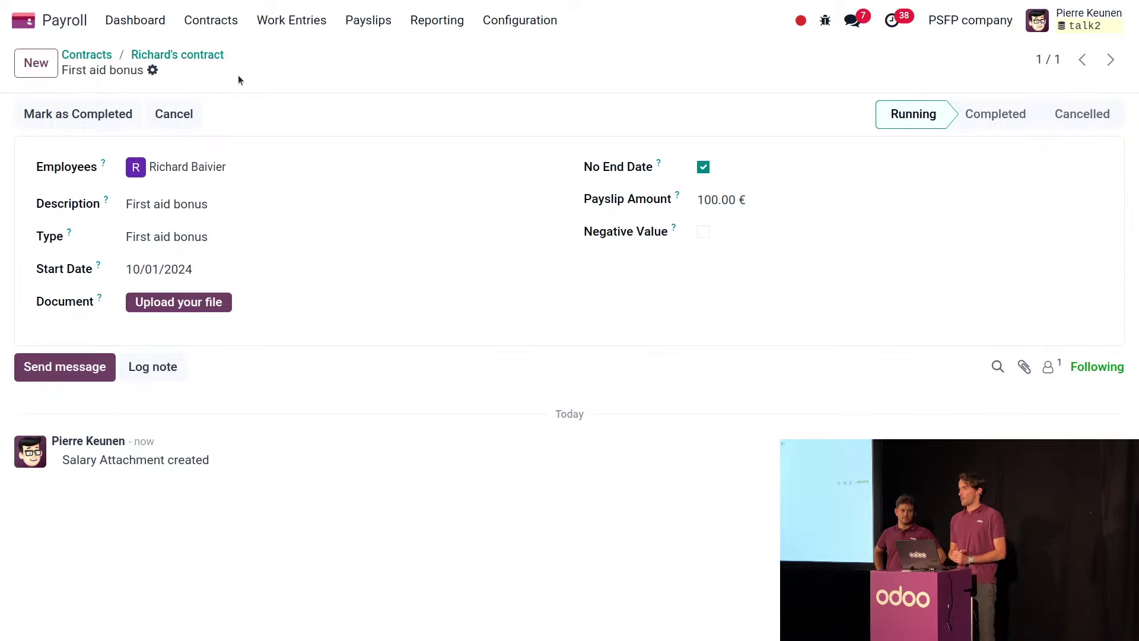
- Go to the salary rules and open the Reimbursement rule of the CP200: Employees Monthly Pay structure
left_click(187, 51)
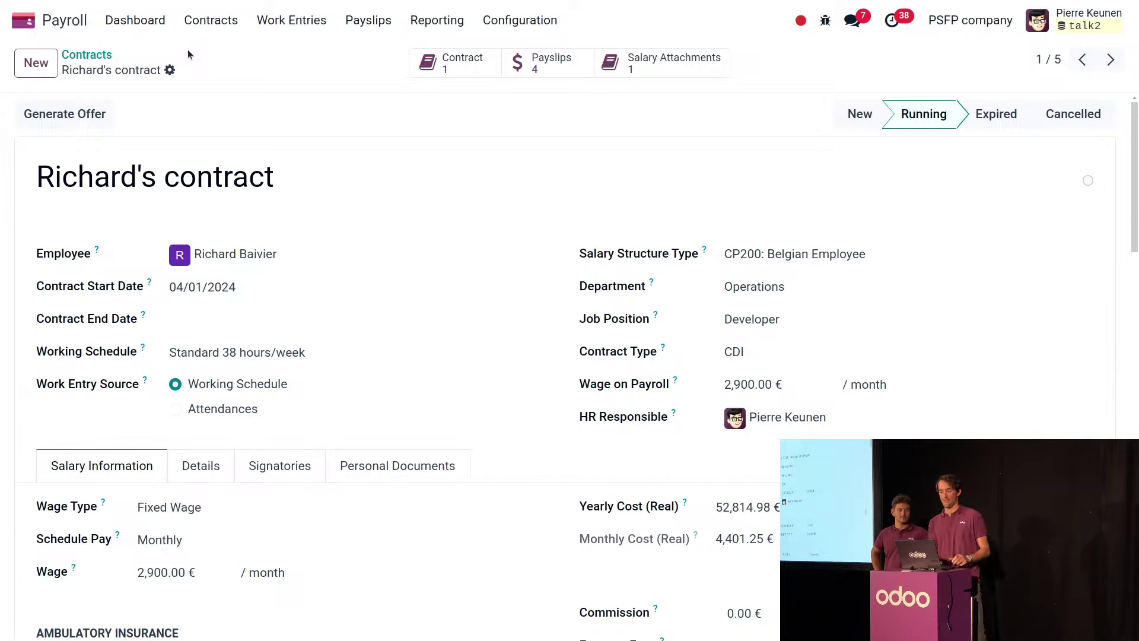
left_click(509, 19)
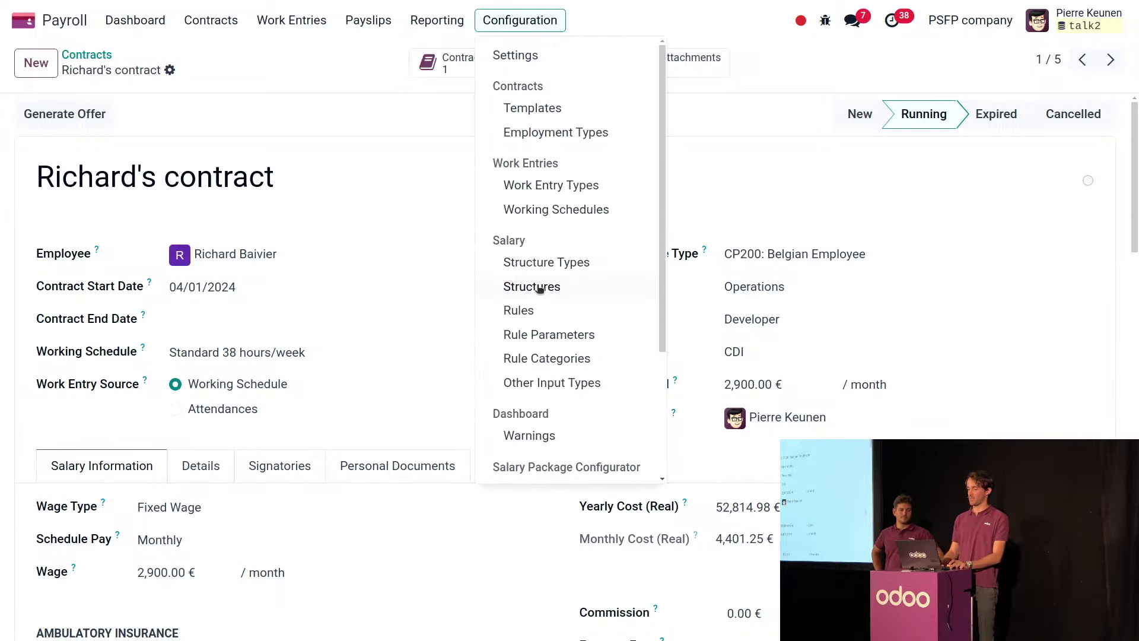
left_click(527, 309)
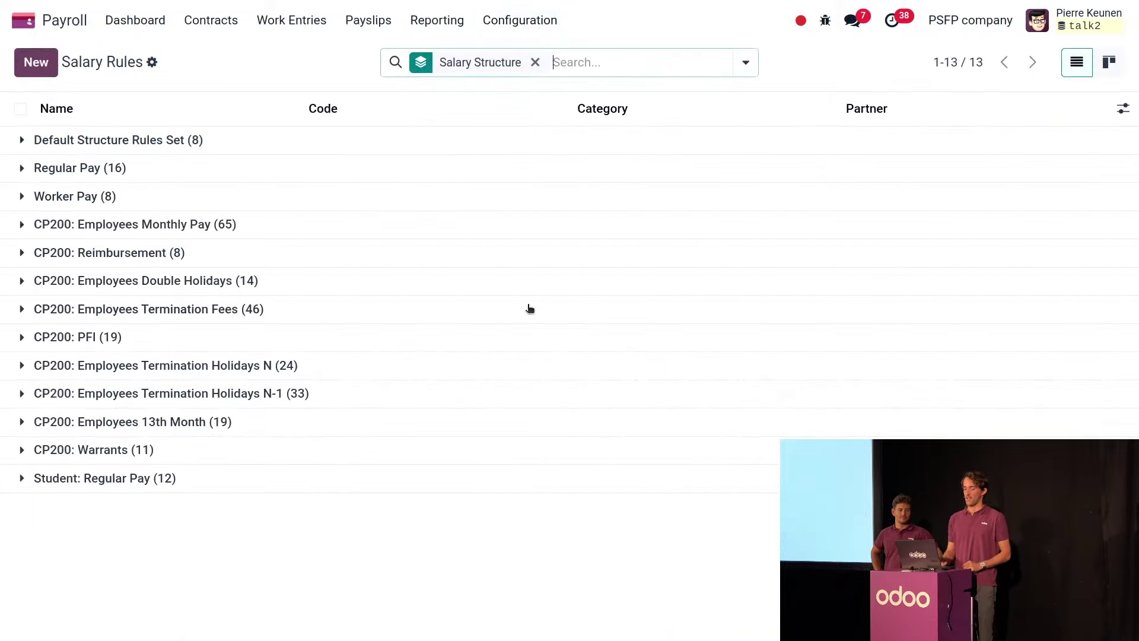
left_click(207, 237)
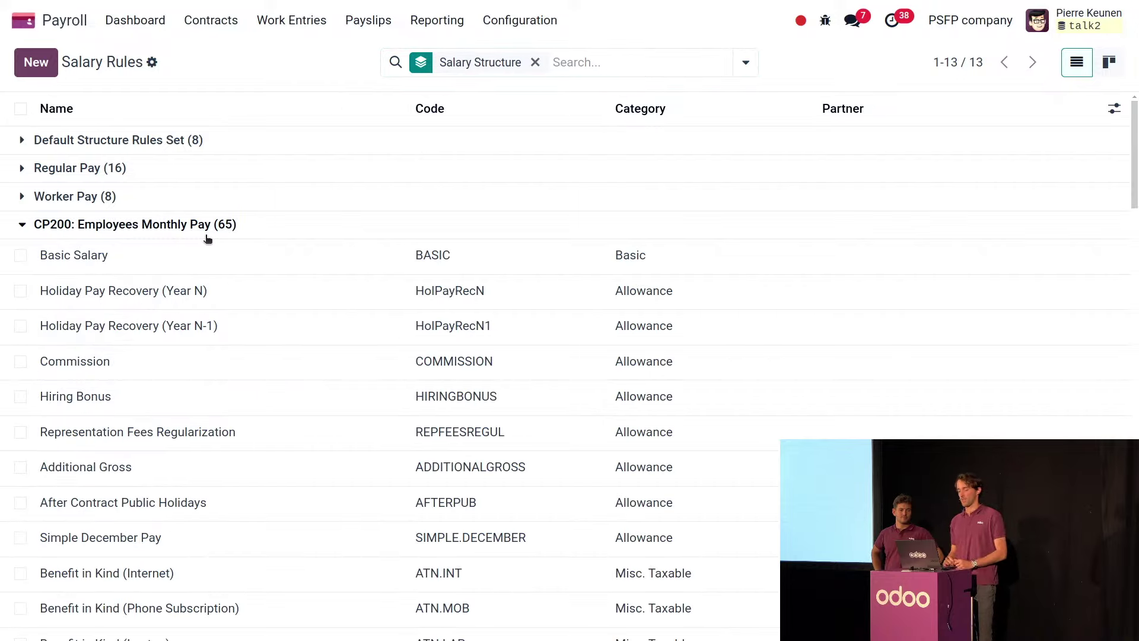
scroll(296, 309, "down", 10)
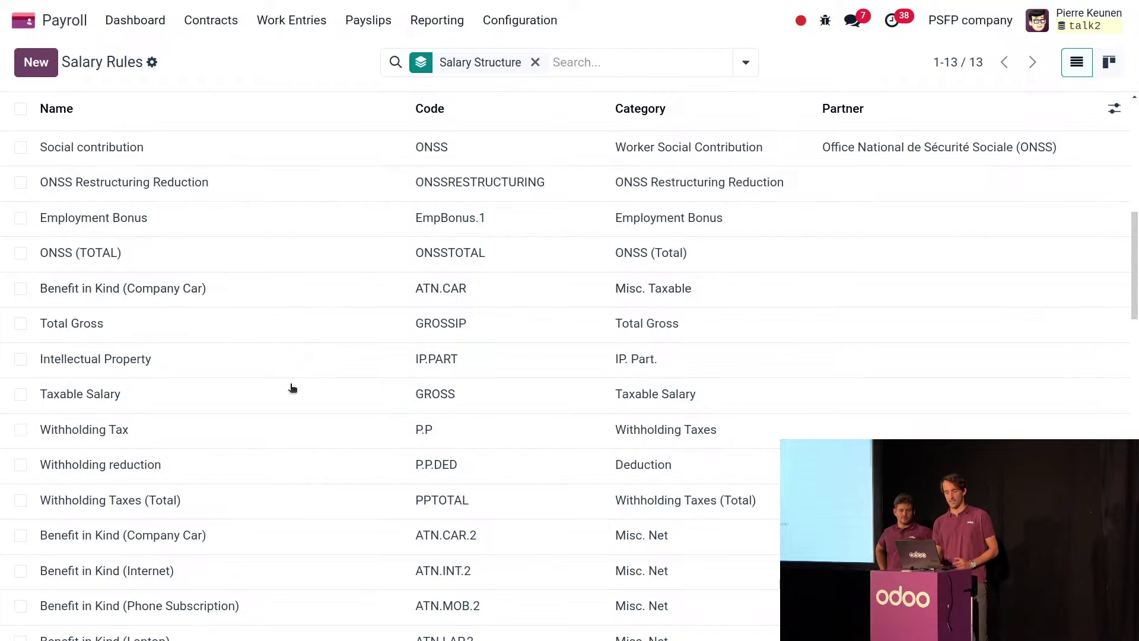
scroll(290, 388, "down", 14)
scroll(292, 387, "down", 5)
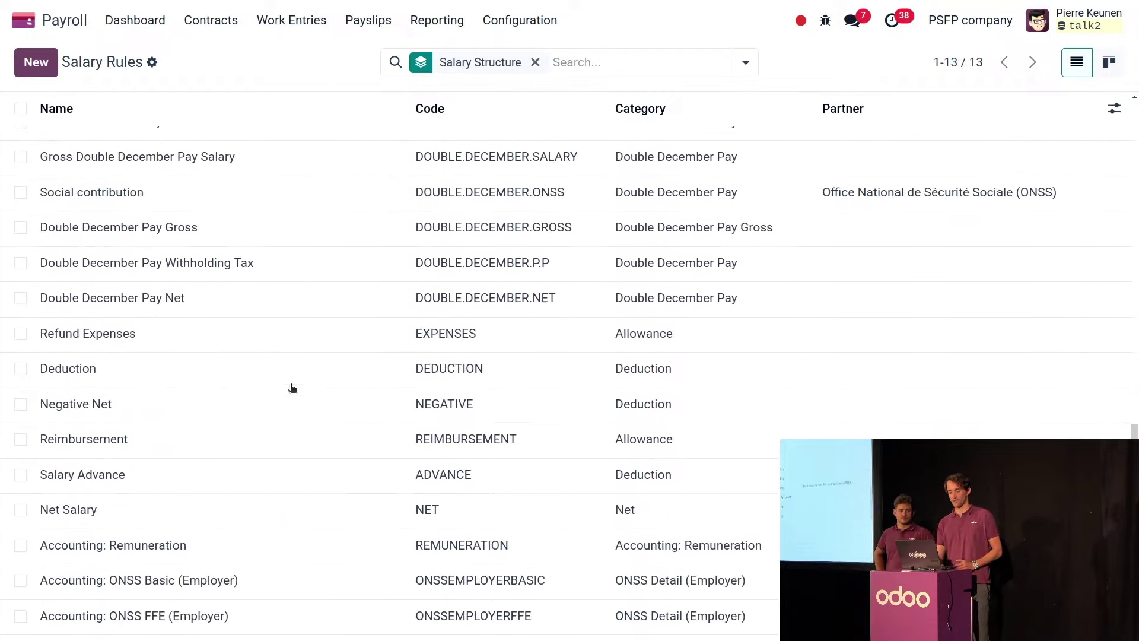
left_click(201, 411)
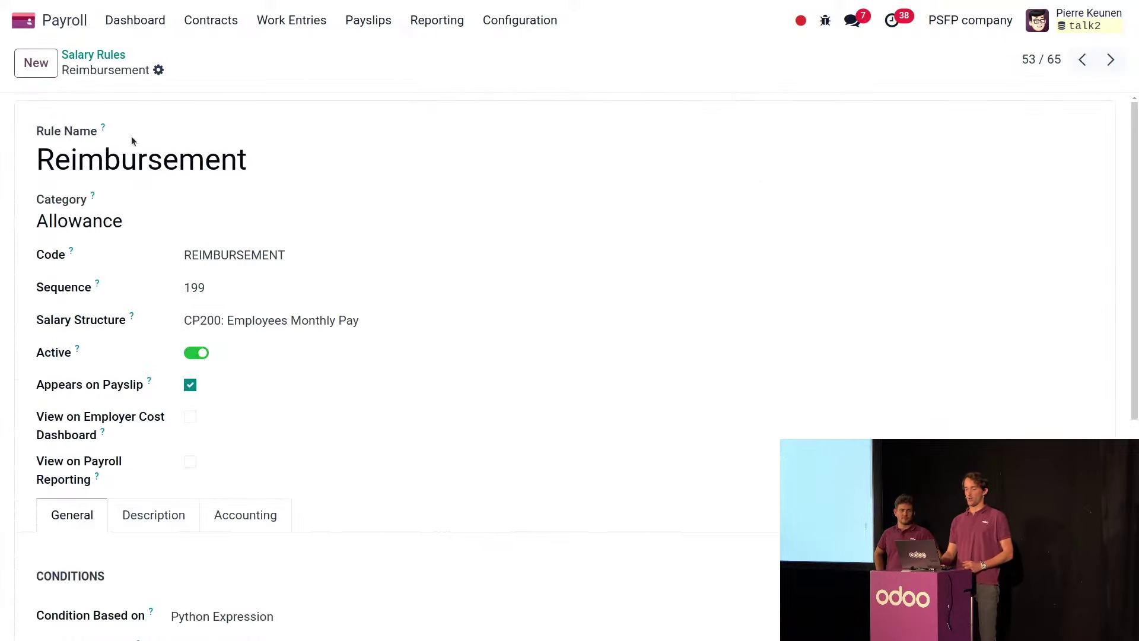
- Duplicate the Reimbursement salary rule and name the copy First aid bonus
left_click(159, 73)
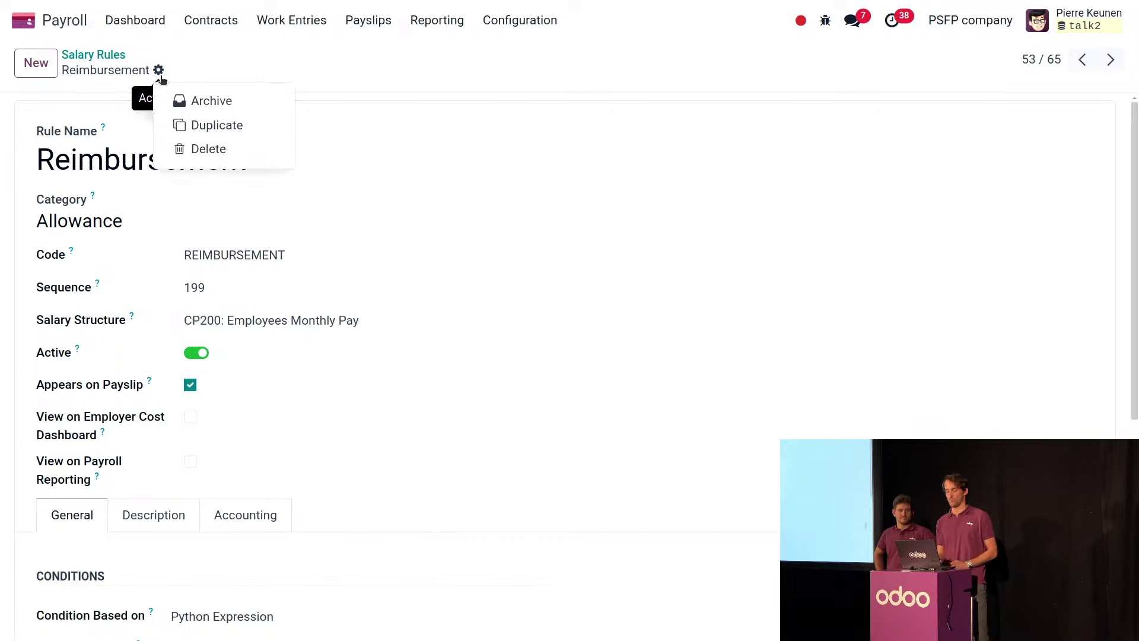
left_click(179, 127)
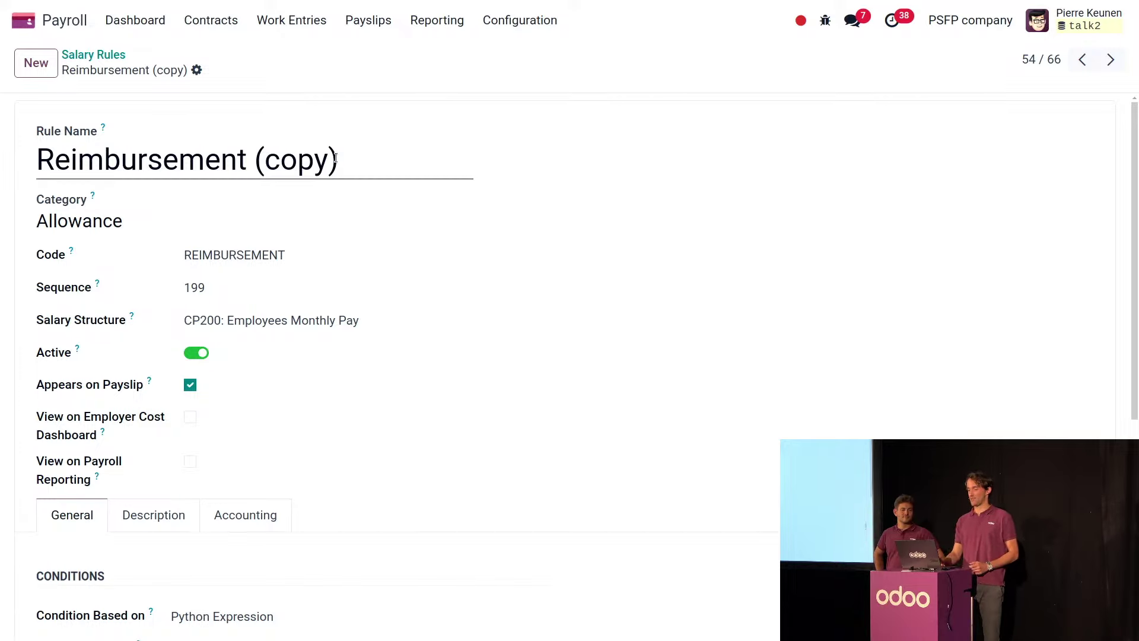
left_click_drag(339, 159, 258, 151)
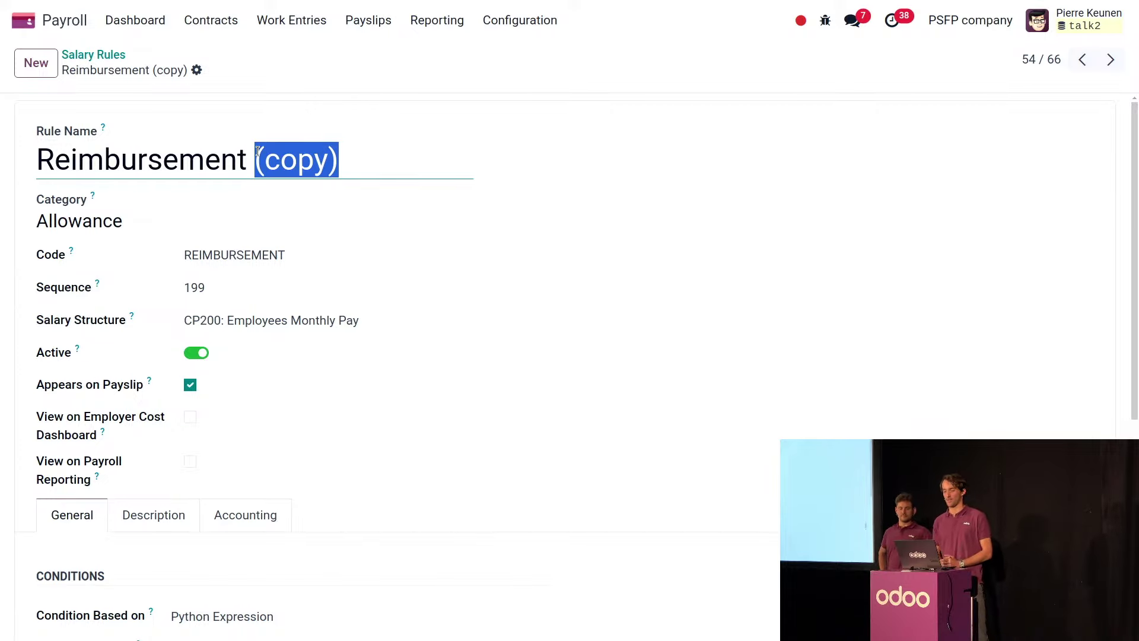
left_click_drag(327, 155, 35, 158)
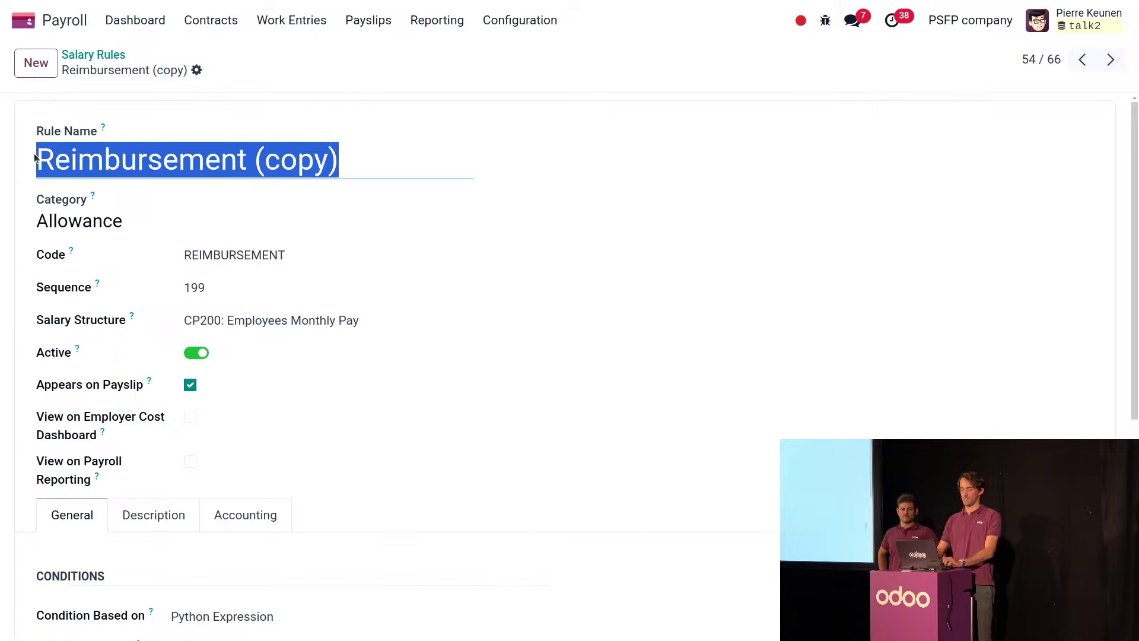
type("First aid bonus")
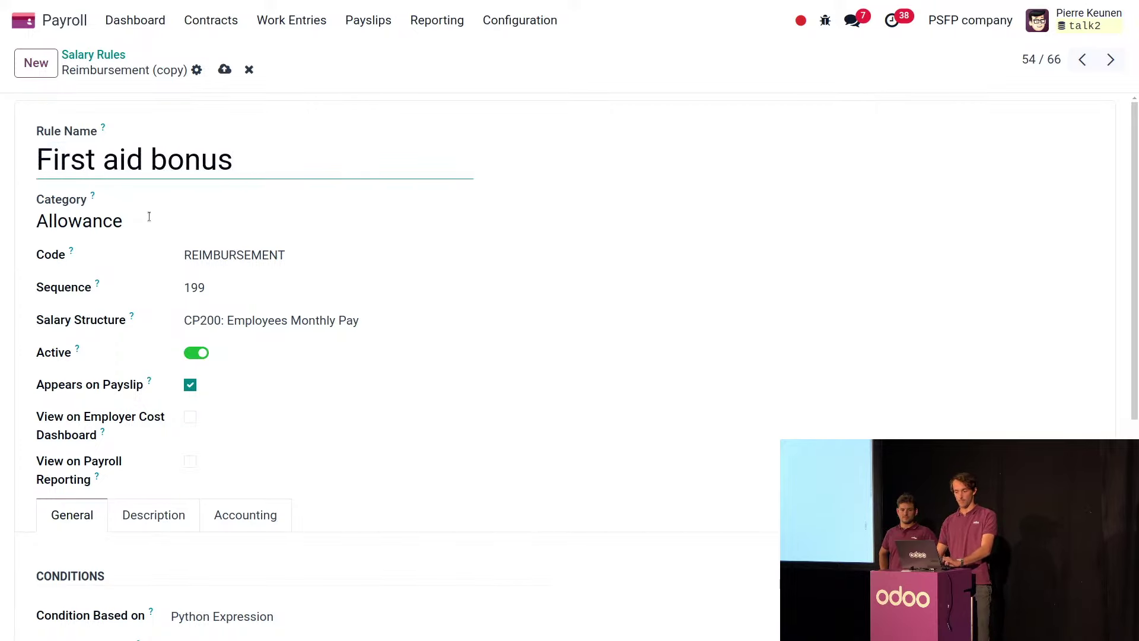
- Set the new rule's code to FAB and its sequence to 200
double_click(193, 245)
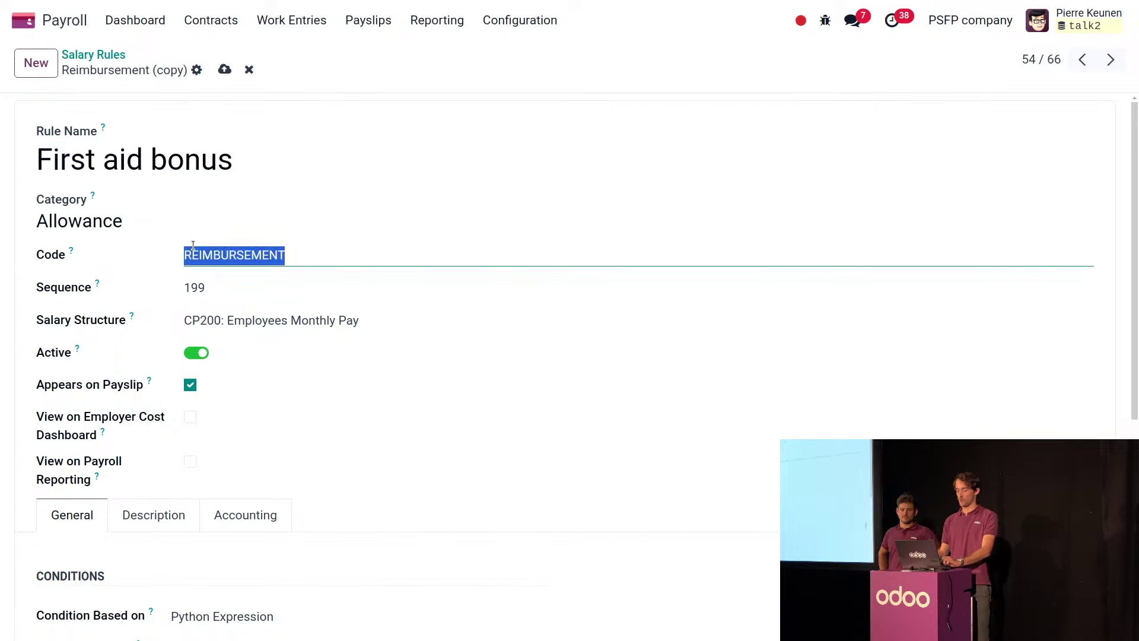
type("FAB")
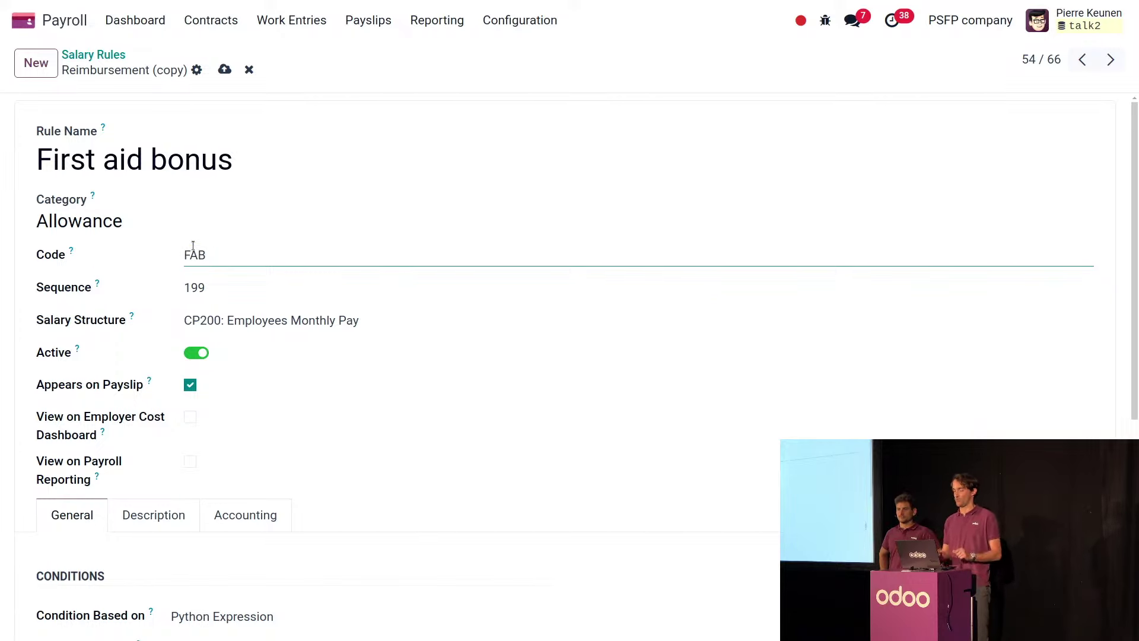
double_click(205, 279)
type("200")
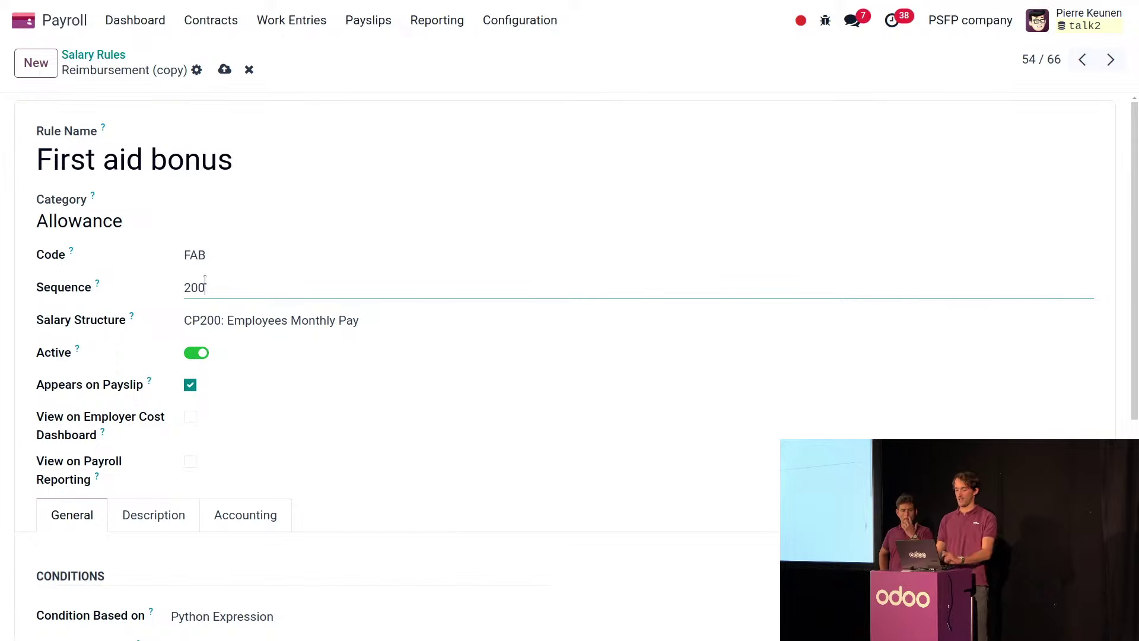
left_click(652, 382)
- Base the rule's condition on Other Input and choose First aid bonus as the condition input
scroll(652, 382, "down", 4)
scroll(652, 378, "down", 2)
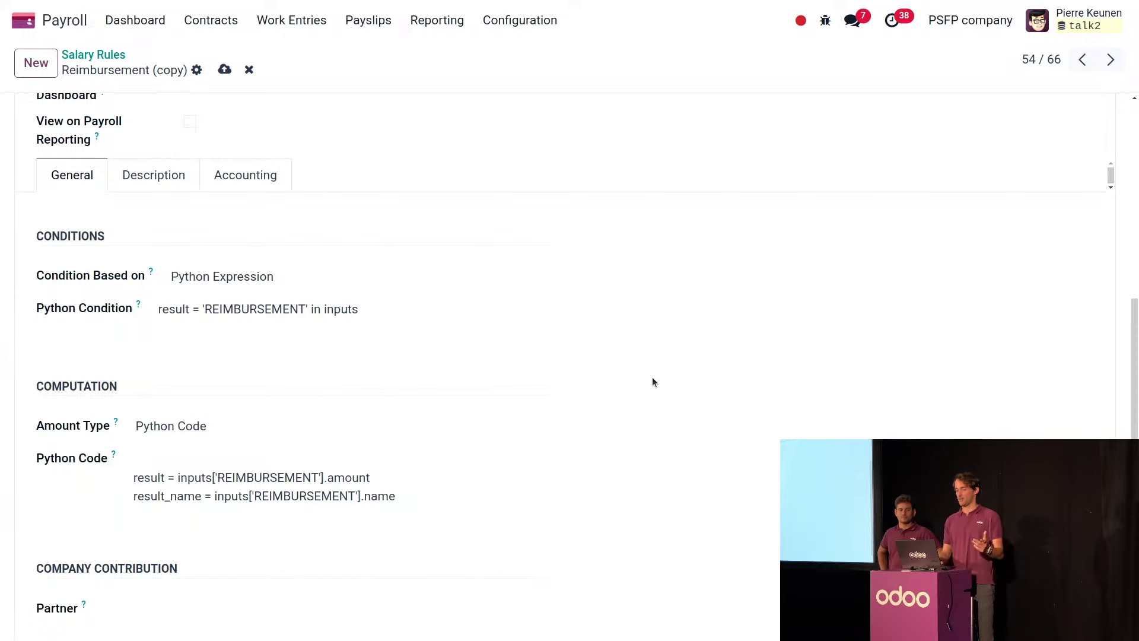
left_click(248, 283)
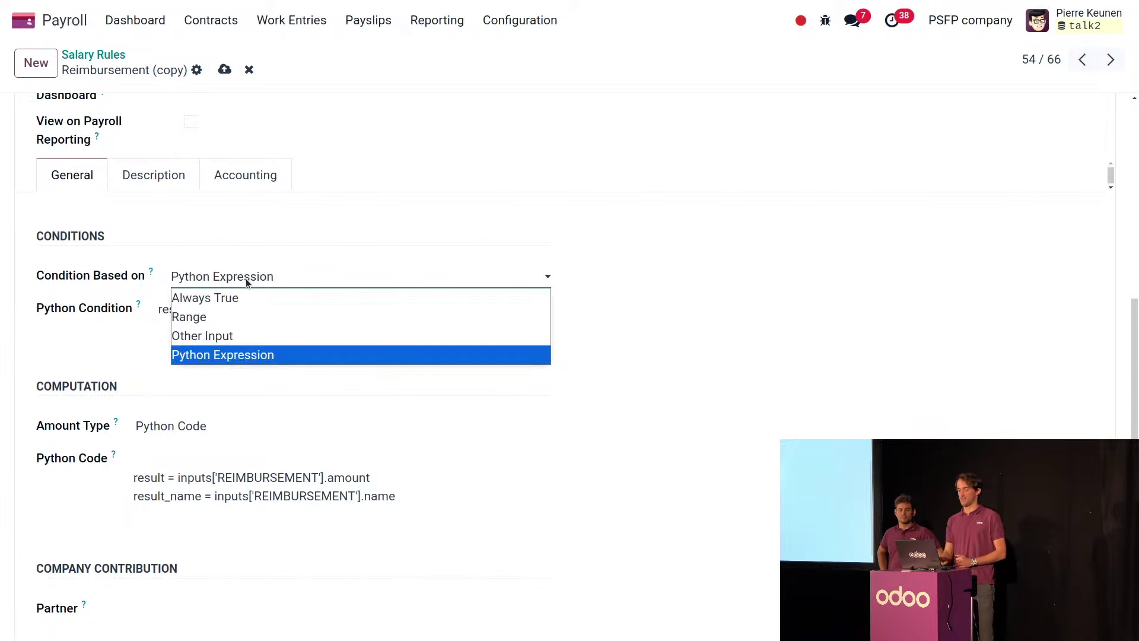
left_click(205, 337)
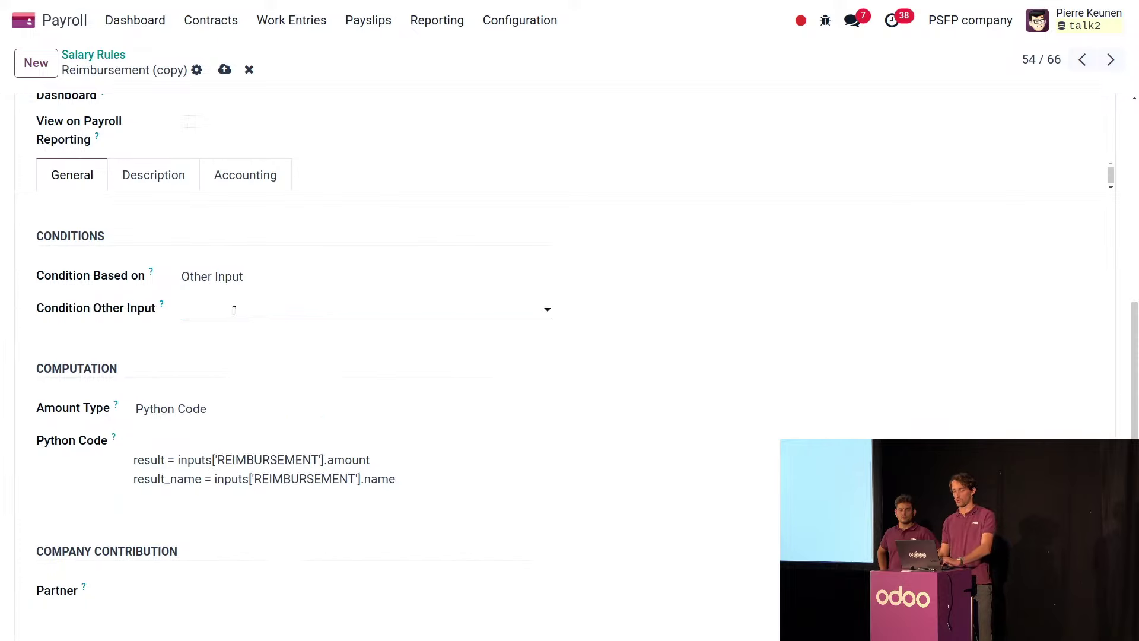
left_click(234, 309)
type("first")
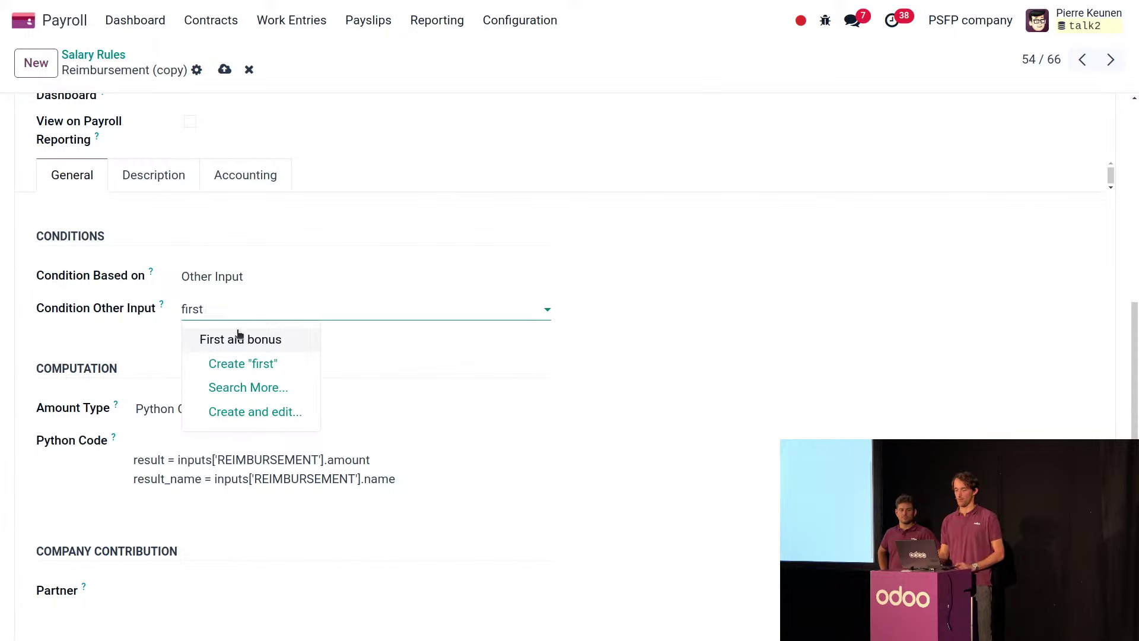
left_click(238, 337)
- Set the rule's amount type to Other Input, choose First aid bonus as the amount input, and save the rule
left_click(176, 410)
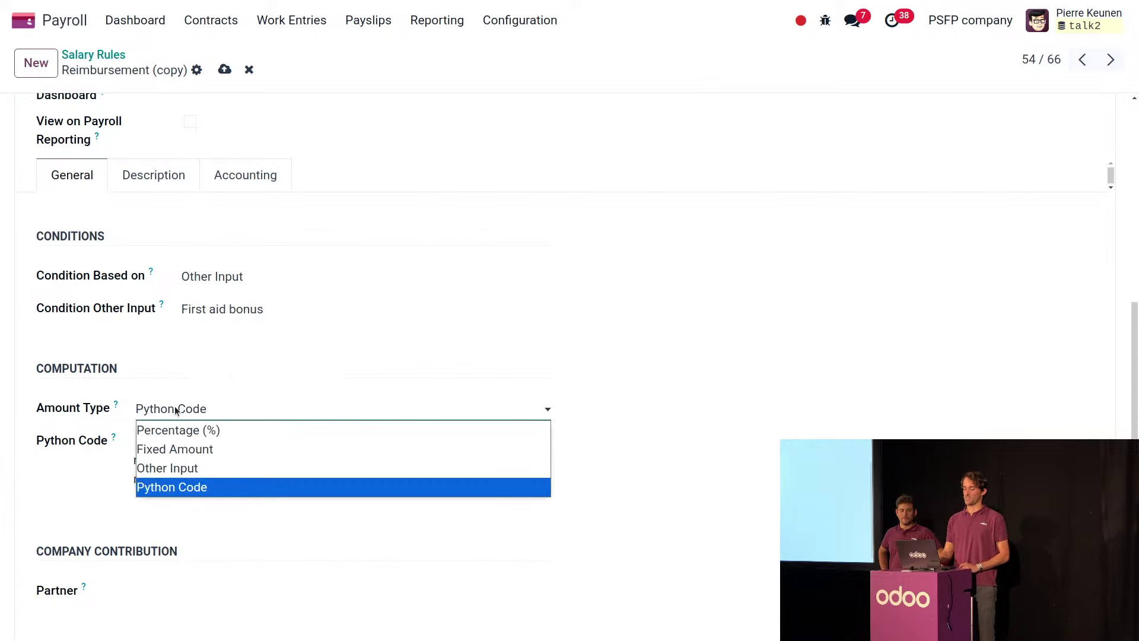
left_click(171, 468)
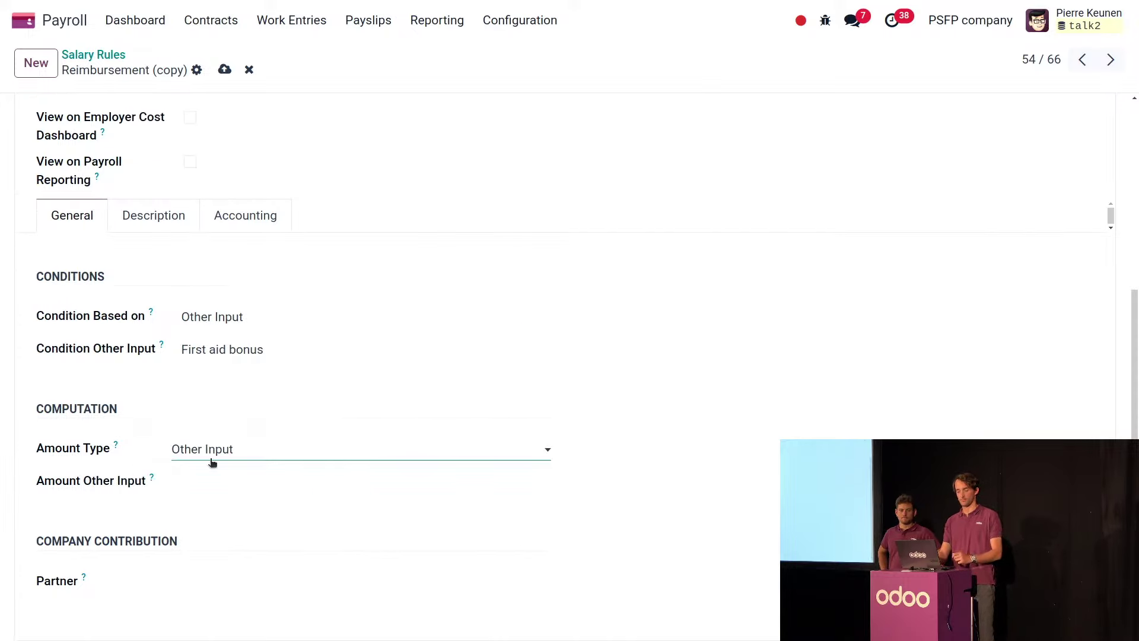
left_click(210, 475)
type("first")
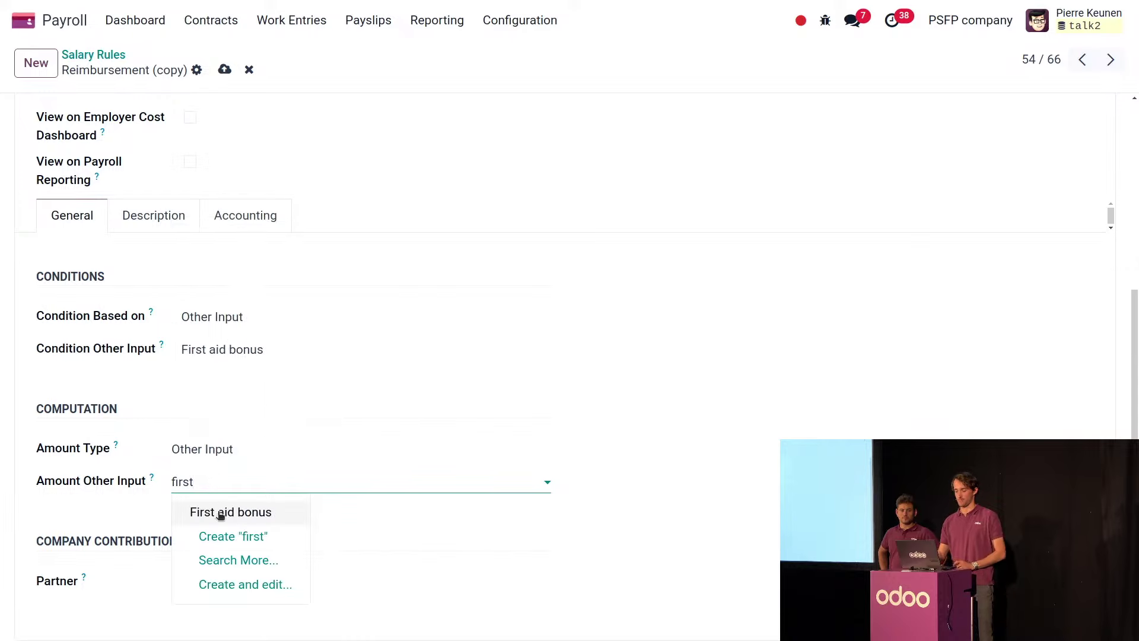
left_click(220, 513)
left_click(224, 69)
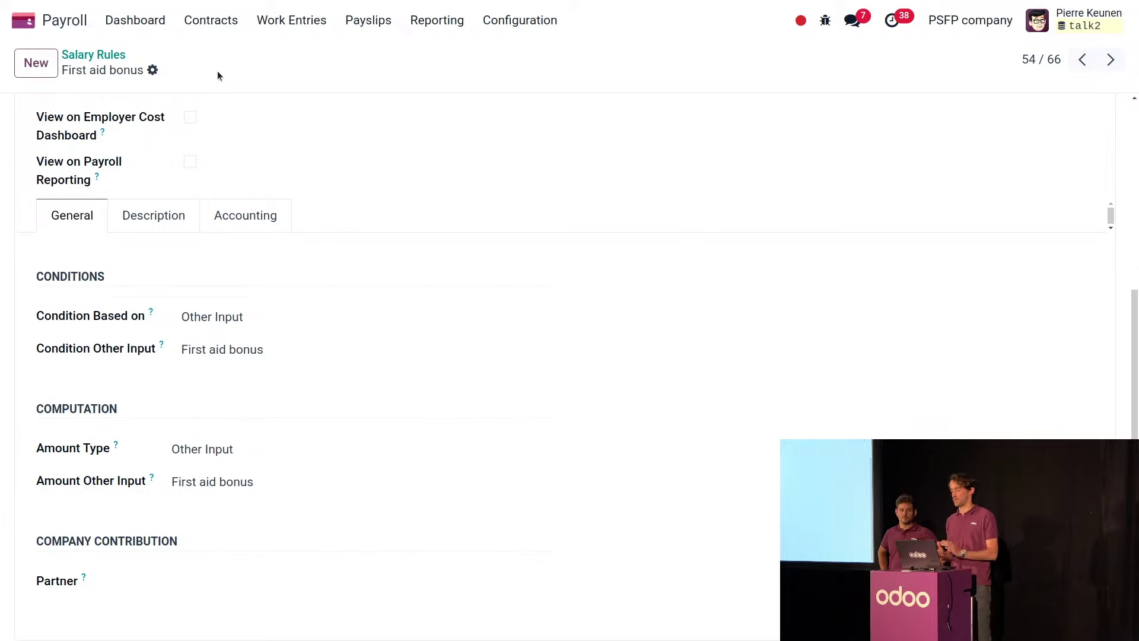
- Go to the October 2024 work entries, remove the Conflicting filter and generate the payslips for all employees
left_click(314, 21)
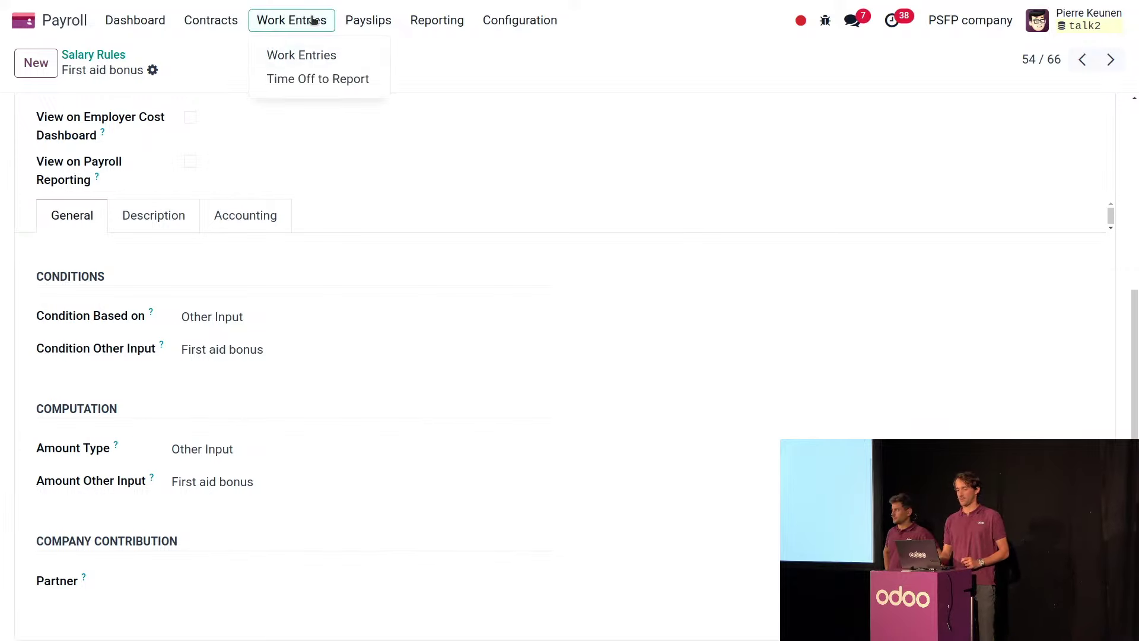
left_click(293, 52)
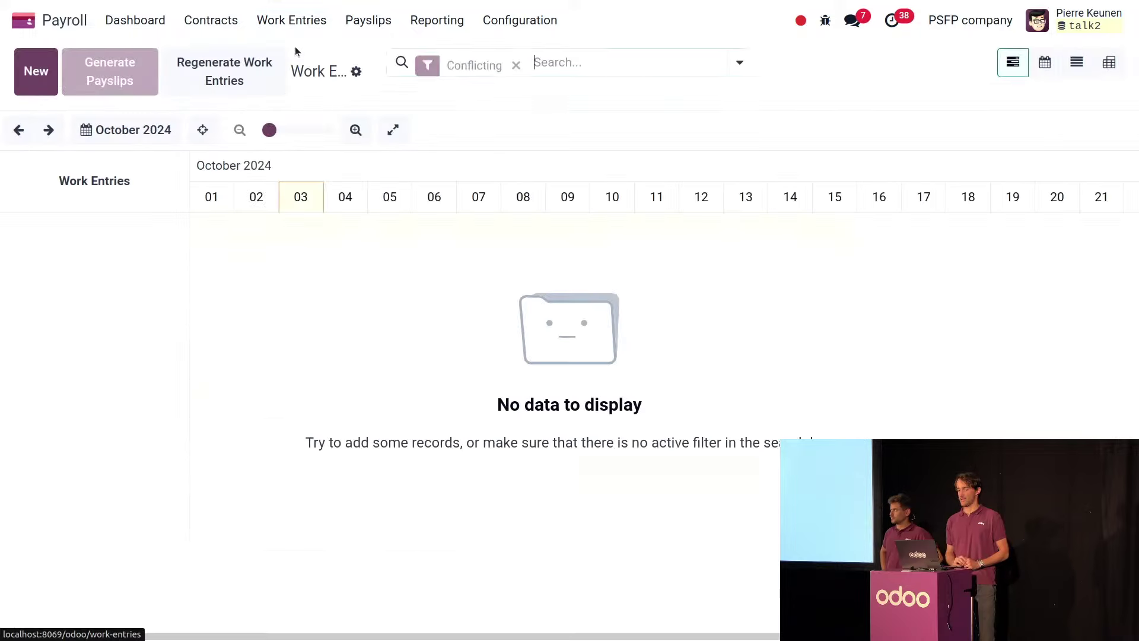
left_click(516, 62)
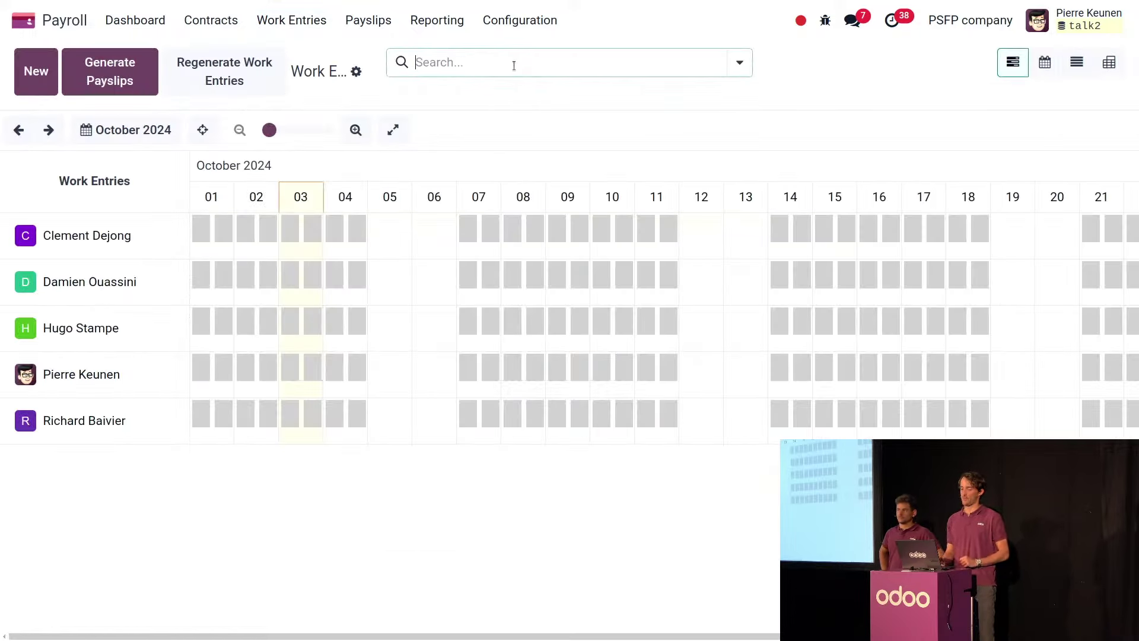
left_click(92, 85)
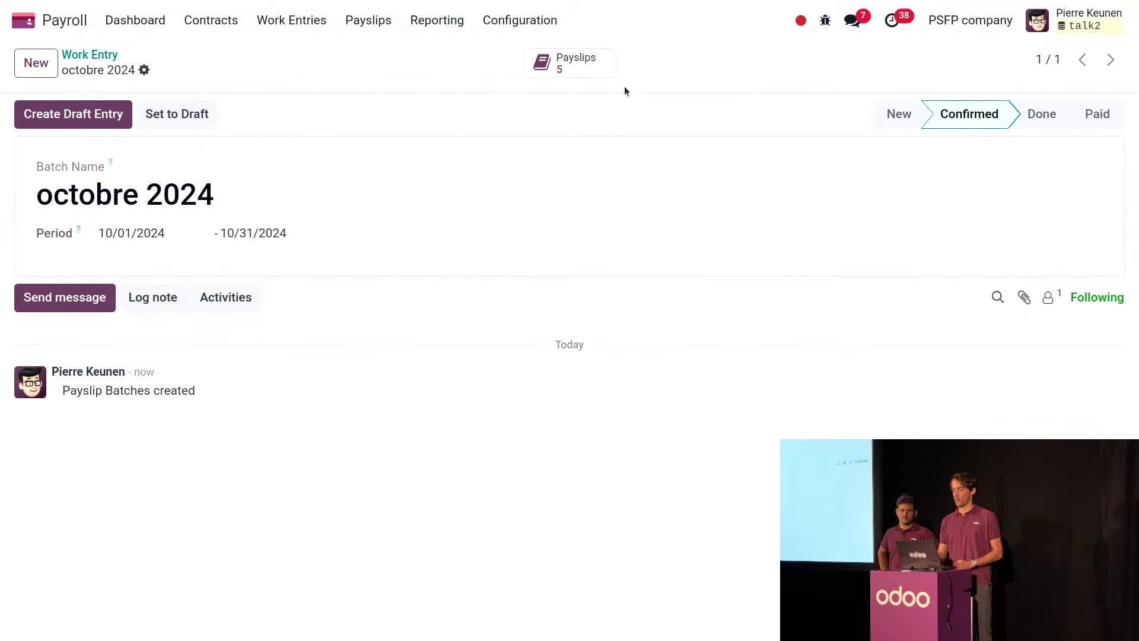
- Open the last payslip listed in the octobre 2024 batch and check its worked days and other inputs
left_click(580, 76)
left_click(293, 300)
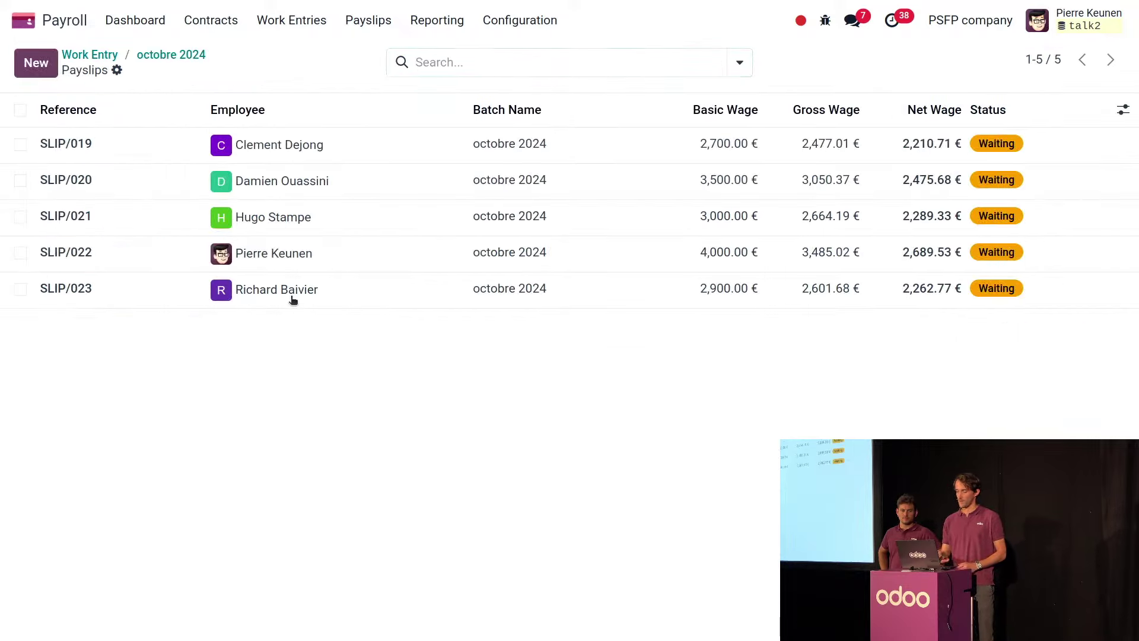
scroll(351, 337, "down", 5)
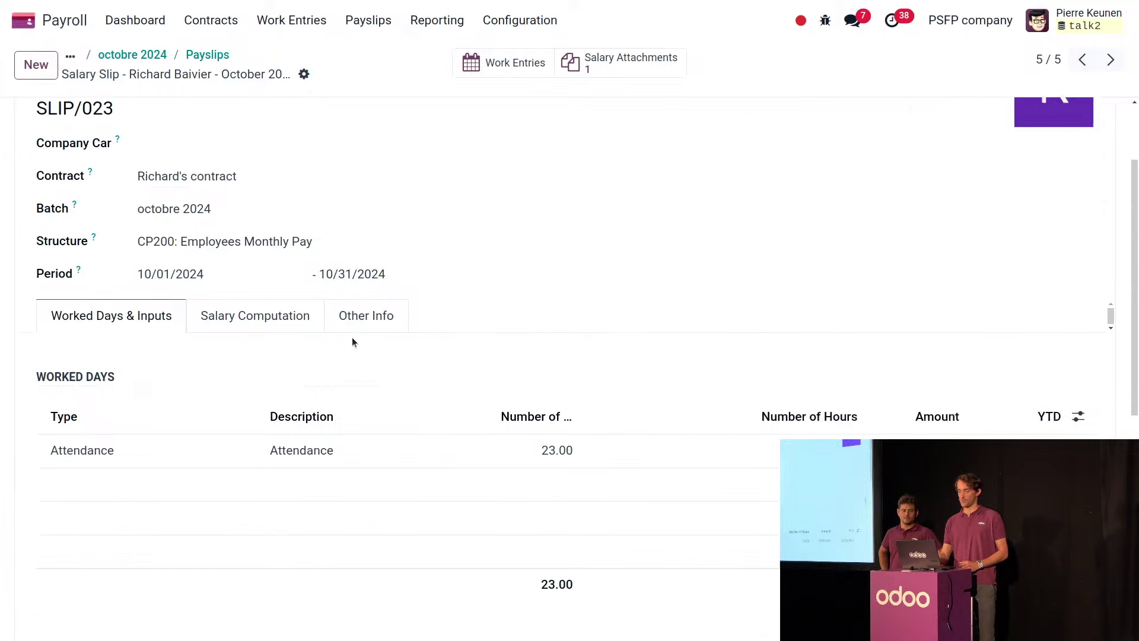
scroll(351, 337, "down", 1)
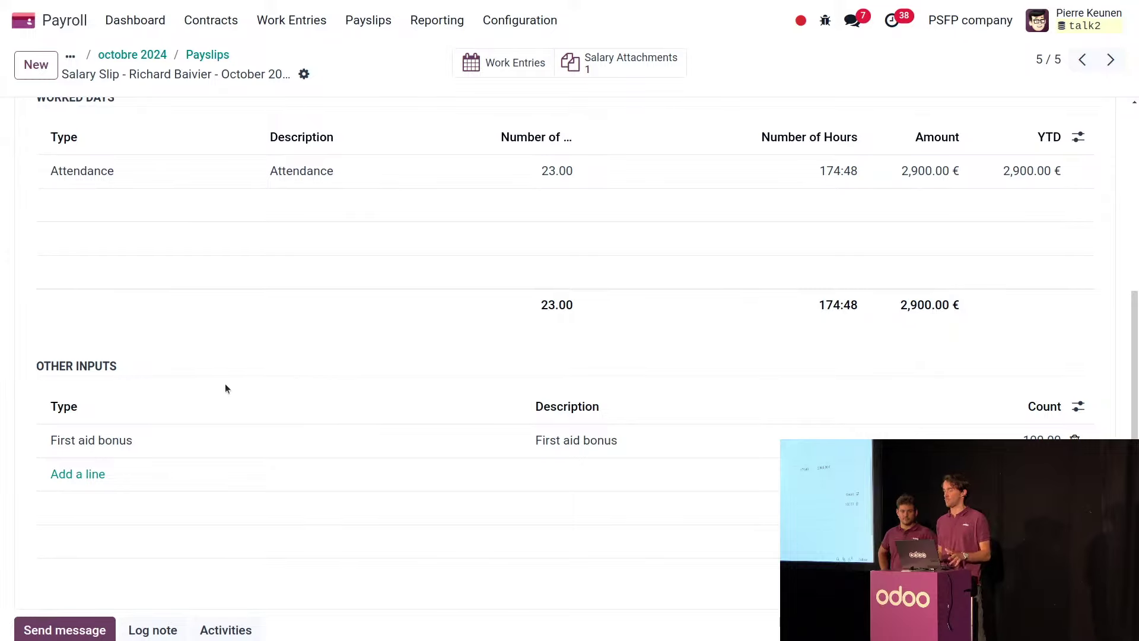
- Examine the payslip's salary computation down to the First aid bonus and Net Salary lines
scroll(225, 389, "up", 6)
left_click(247, 395)
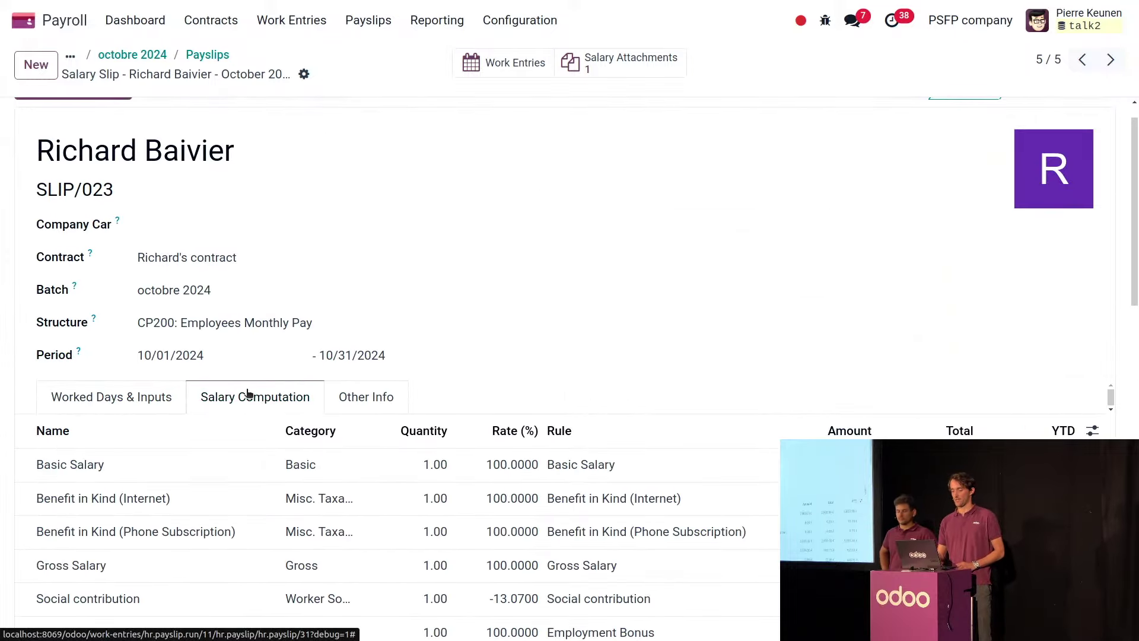
scroll(725, 313, "down", 10)
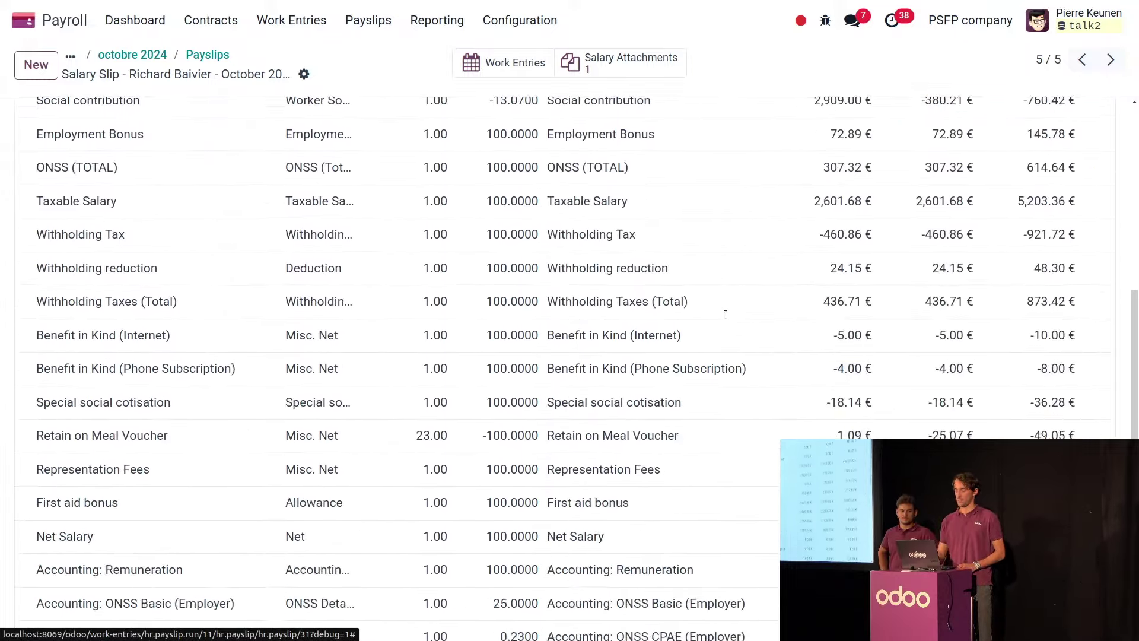